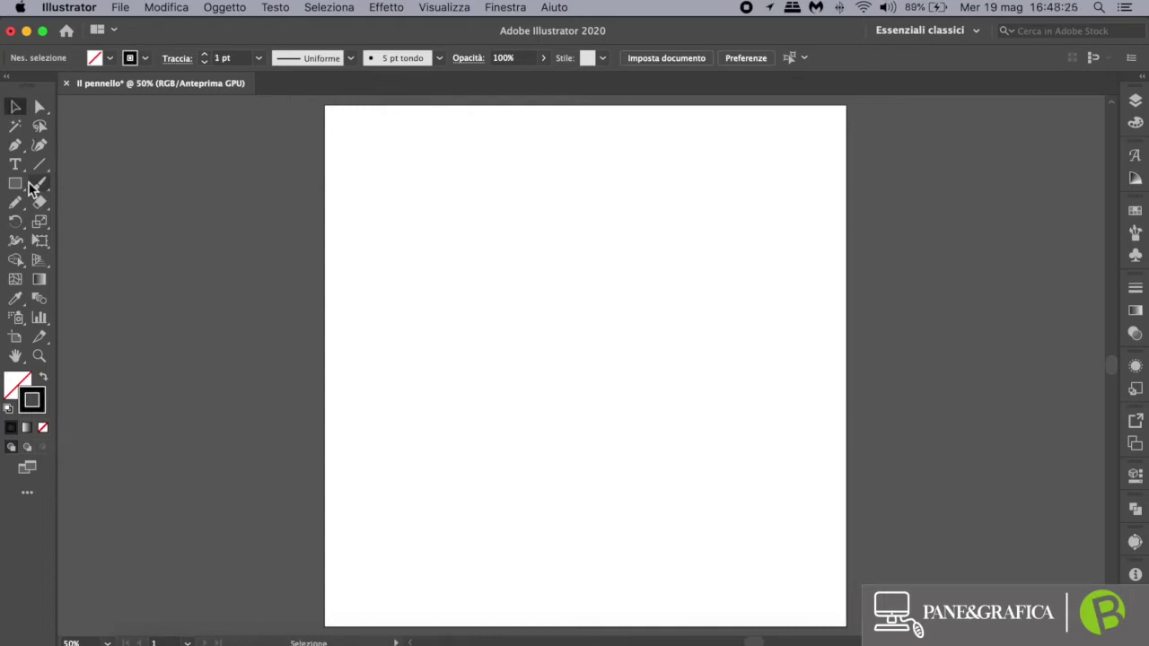
Switch to the Paintbrush tool for freehand drawing on the blank artboard
{"action": "left_click", "coordinate": [38, 184]}
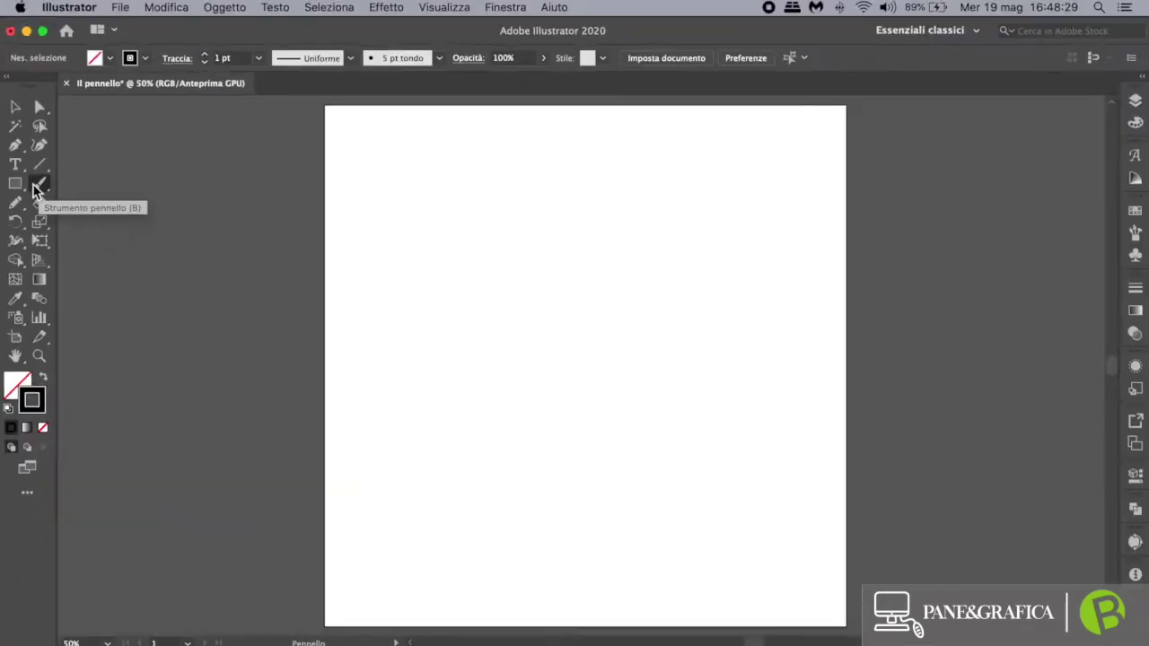
Set the stroke colour to blue 1d49d6 in the Color Picker
{"action": "double_click", "coordinate": [34, 402]}
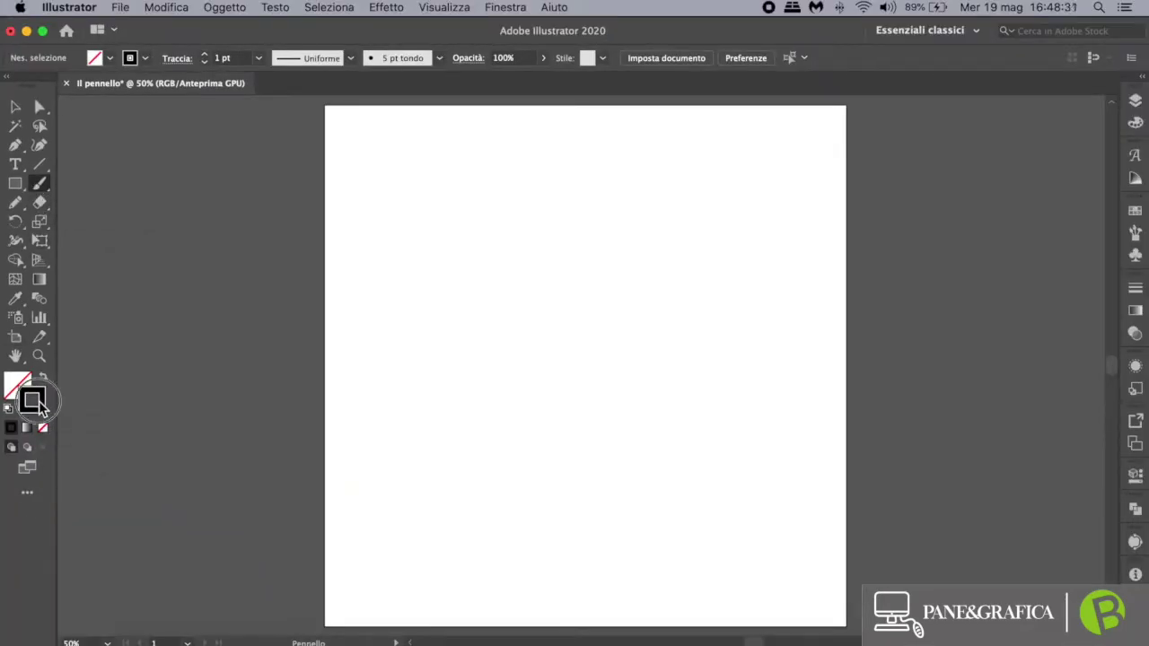
{"action": "left_click_drag", "start_coordinate": [236, 248], "coordinate": [239, 239]}
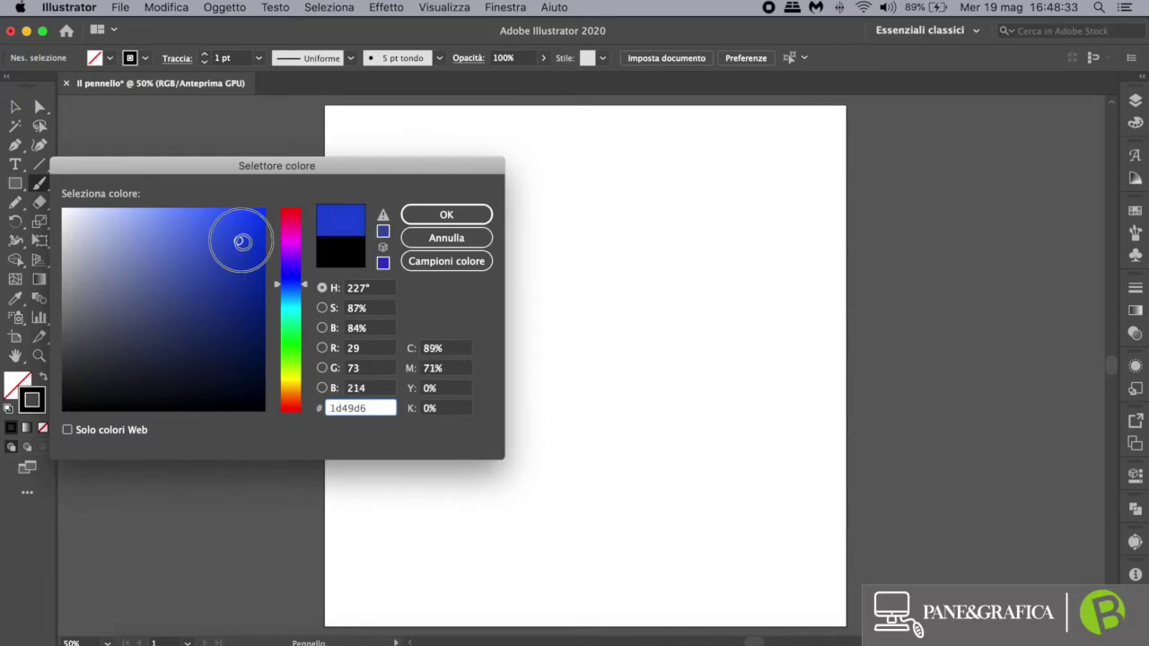
{"action": "left_click", "coordinate": [471, 215]}
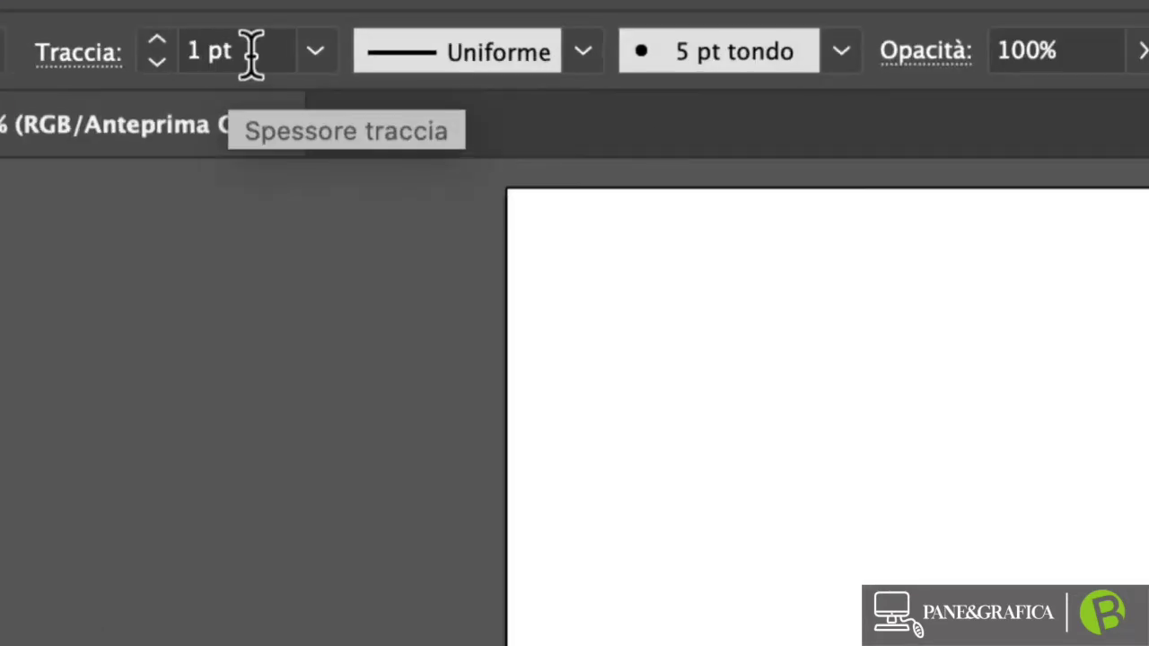
Set the stroke weight to 2,5 pt
{"action": "left_click_drag", "start_coordinate": [235, 58], "coordinate": [216, 57]}
{"action": "type", "text": "2,5"}
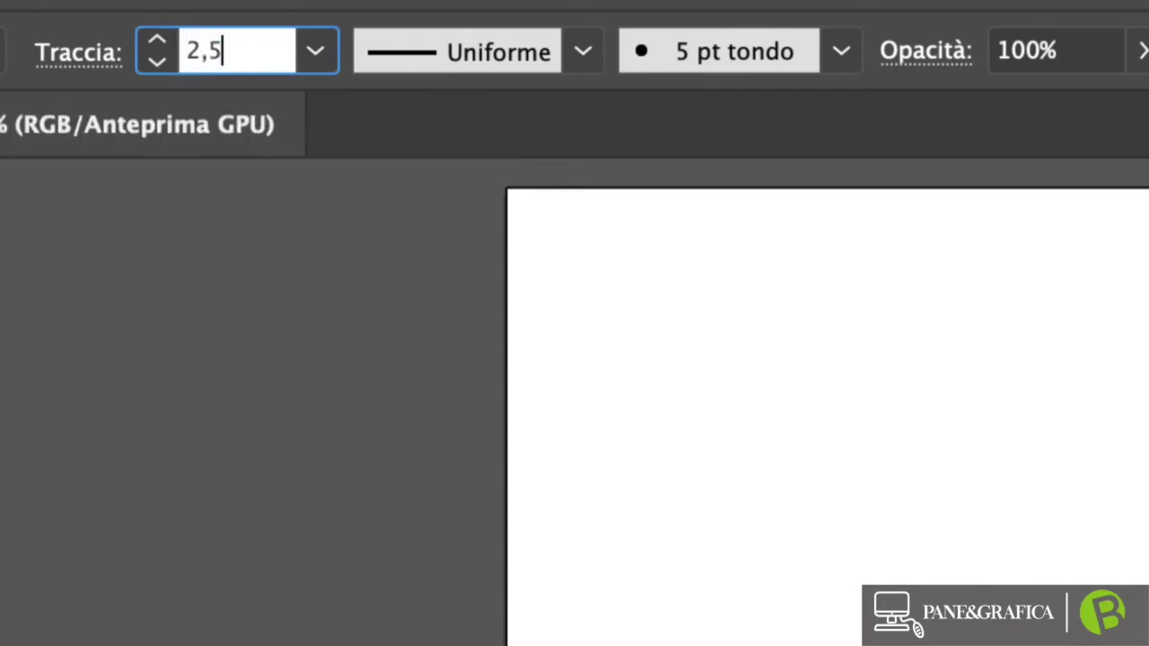
{"action": "key", "text": "Tab"}
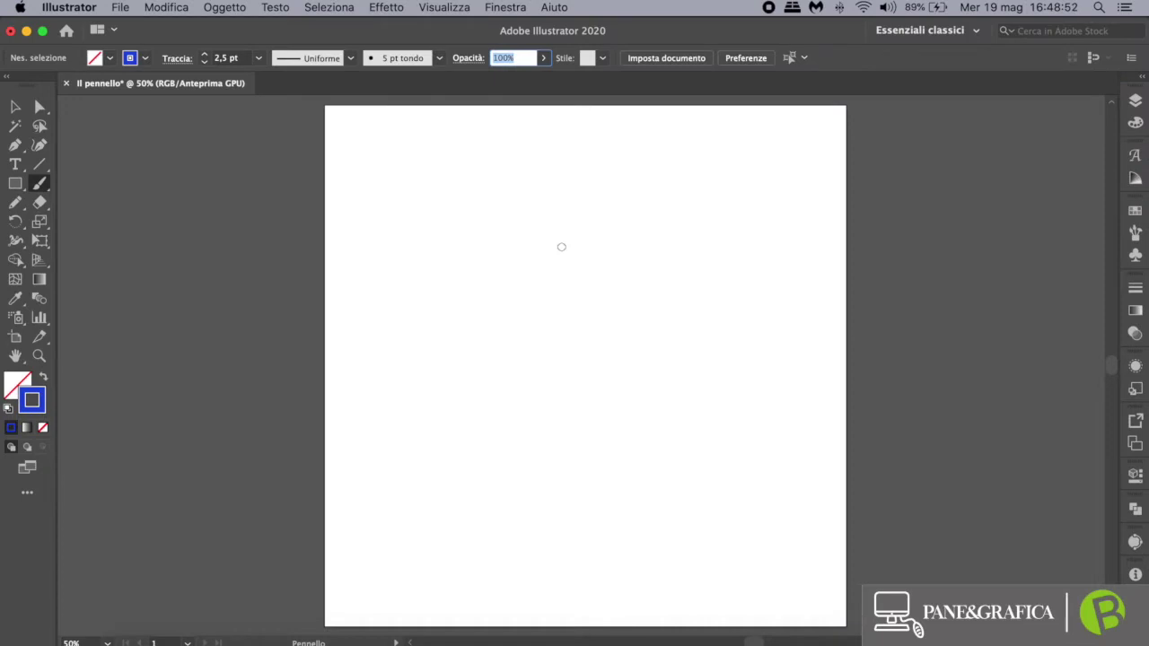
Paint the left flower's centre, petals, stem and leaf, undoing one stray stroke
{"action": "mouse_move", "coordinate": [521, 278]}
{"action": "left_mouse_down"}
{"action": "mouse_move", "coordinate": [521, 297]}
{"action": "mouse_move", "coordinate": [518, 262]}
{"action": "mouse_move", "coordinate": [569, 272]}
{"action": "mouse_move", "coordinate": [521, 326]}
{"action": "mouse_move", "coordinate": [457, 311]}
{"action": "mouse_move", "coordinate": [477, 243]}
{"action": "mouse_move", "coordinate": [574, 282]}
{"action": "mouse_move", "coordinate": [513, 329]}
{"action": "mouse_move", "coordinate": [467, 318]}
{"action": "mouse_move", "coordinate": [489, 256]}
{"action": "left_mouse_up"}
{"action": "key", "text": "super+z"}
{"action": "left_click_drag", "start_coordinate": [516, 344], "coordinate": [503, 503]}
{"action": "mouse_move", "coordinate": [532, 410]}
{"action": "left_mouse_down"}
{"action": "mouse_move", "coordinate": [592, 378]}
{"action": "mouse_move", "coordinate": [530, 406]}
{"action": "left_mouse_up"}
Paint the right flower's stem, centre and leaf
{"action": "mouse_move", "coordinate": [664, 498]}
{"action": "left_mouse_down"}
{"action": "mouse_move", "coordinate": [662, 328]}
{"action": "mouse_move", "coordinate": [616, 308]}
{"action": "mouse_move", "coordinate": [637, 249]}
{"action": "mouse_move", "coordinate": [739, 266]}
{"action": "mouse_move", "coordinate": [675, 289]}
{"action": "mouse_move", "coordinate": [672, 271]}
{"action": "left_mouse_up"}
{"action": "mouse_move", "coordinate": [665, 418]}
{"action": "left_mouse_down"}
{"action": "mouse_move", "coordinate": [639, 365]}
{"action": "mouse_move", "coordinate": [661, 429]}
{"action": "mouse_move", "coordinate": [725, 367]}
{"action": "mouse_move", "coordinate": [692, 380]}
{"action": "mouse_move", "coordinate": [674, 426]}
{"action": "left_mouse_up"}
{"action": "key", "text": "v"}
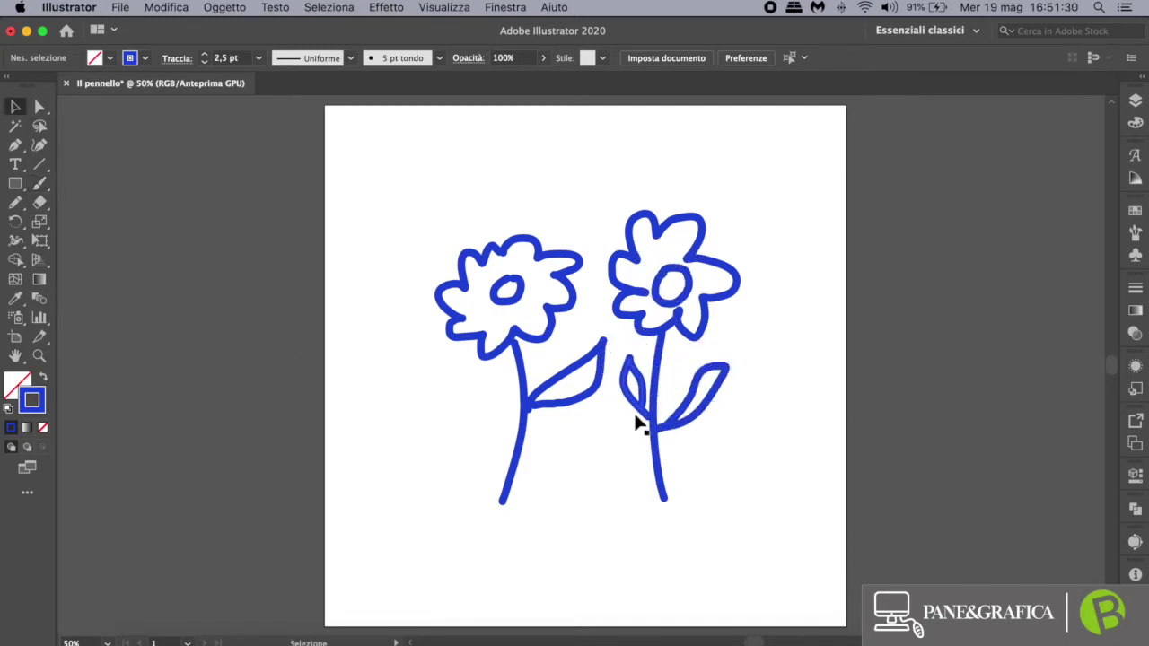
Recolour both stems and their leaves dark green
{"action": "left_click", "coordinate": [585, 398]}
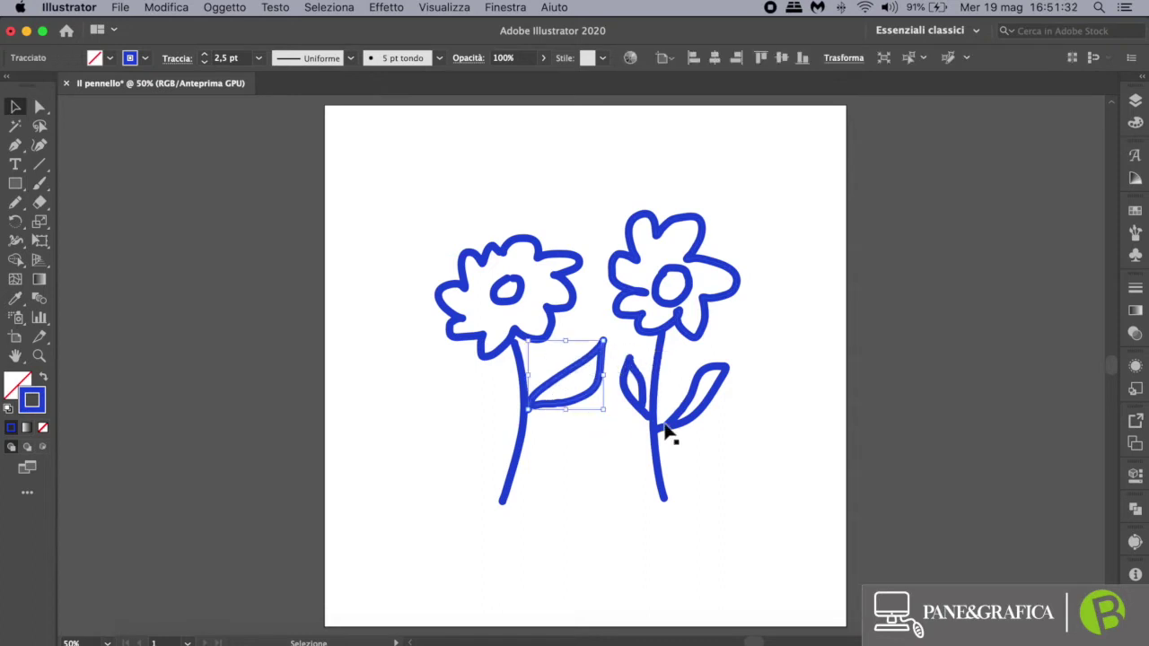
{"action": "left_click", "coordinate": [620, 395], "text": "shift"}
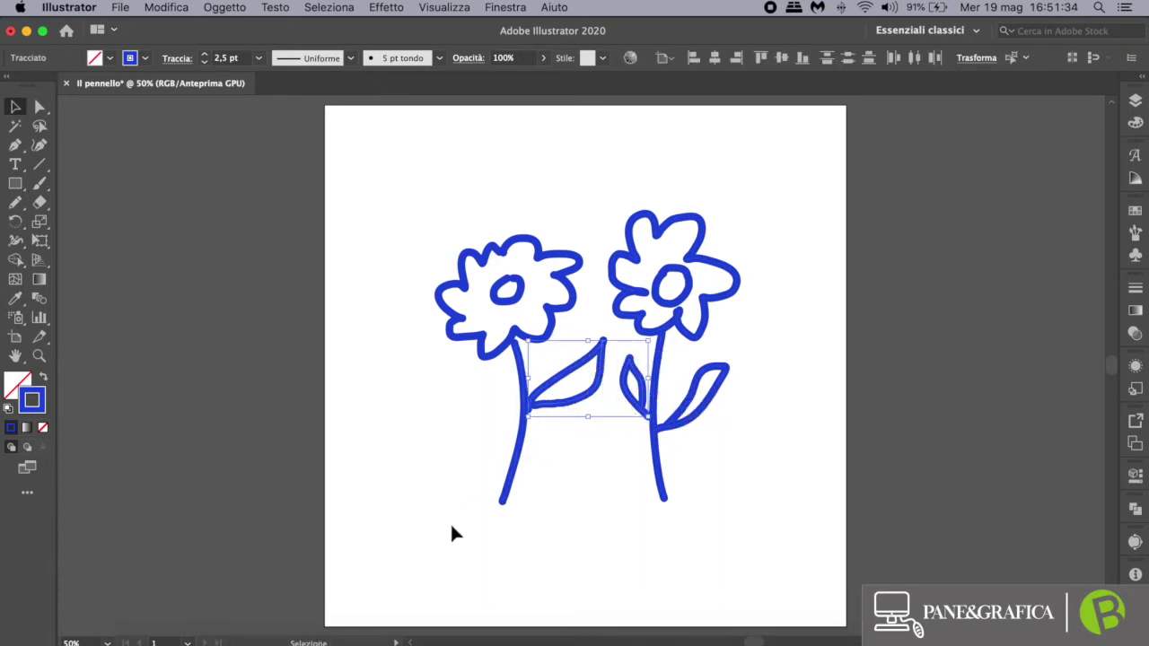
{"action": "left_click_drag", "start_coordinate": [769, 371], "coordinate": [760, 385]}
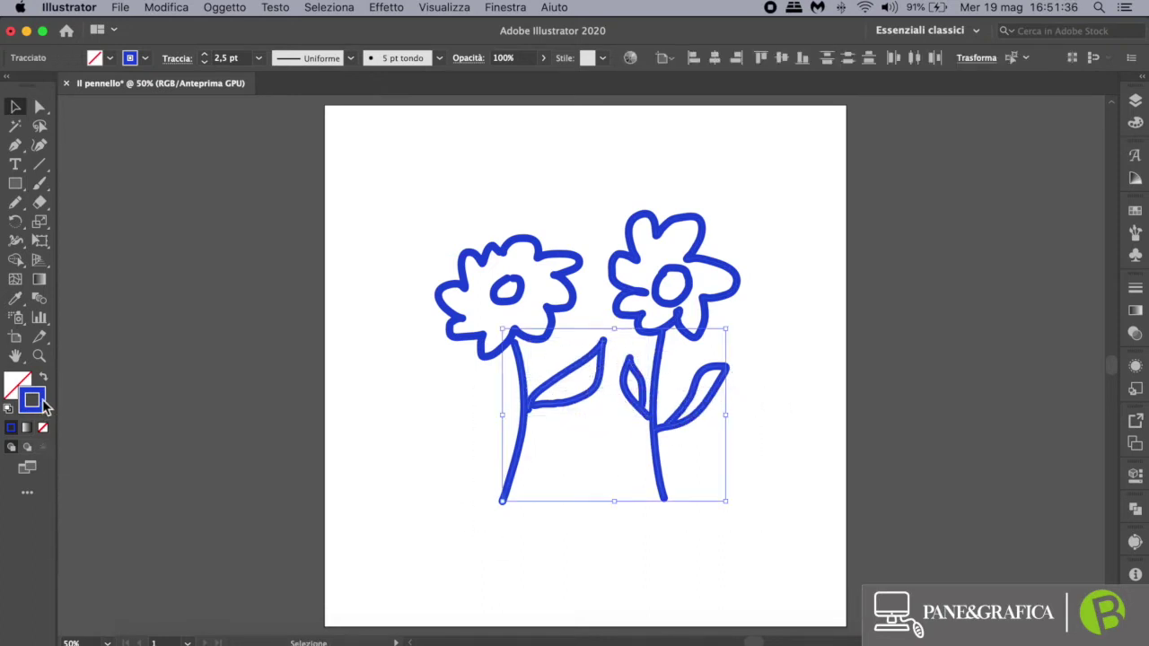
{"action": "double_click", "coordinate": [31, 400]}
{"action": "left_click_drag", "start_coordinate": [297, 328], "coordinate": [296, 336]}
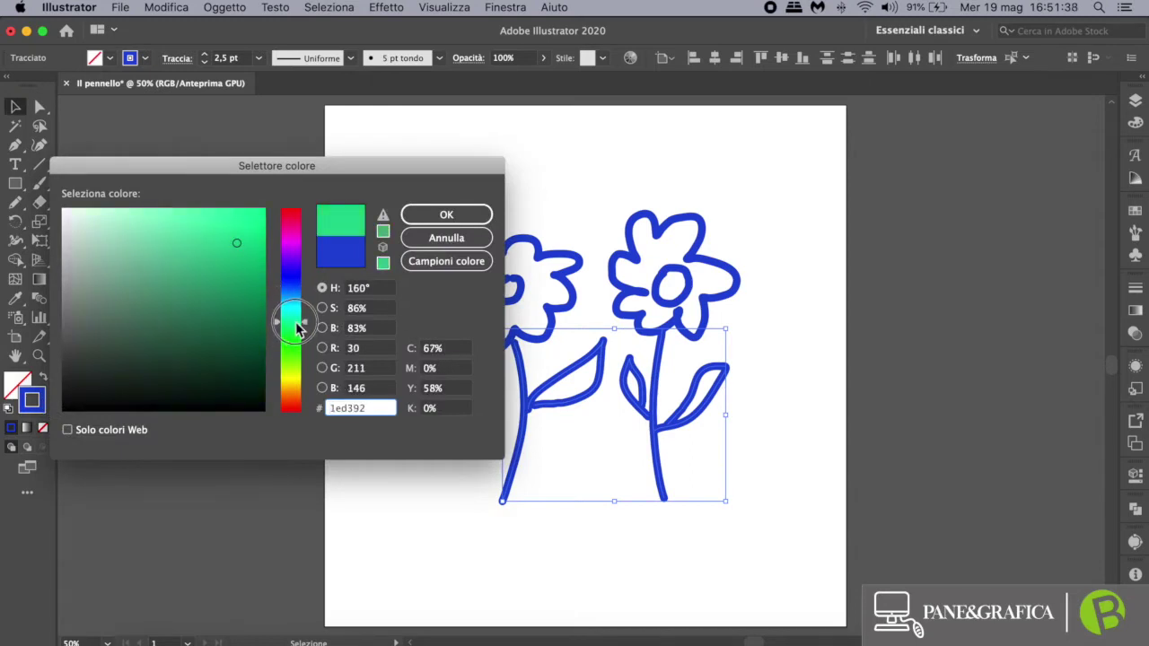
{"action": "left_click_drag", "start_coordinate": [236, 256], "coordinate": [224, 261]}
{"action": "left_click", "coordinate": [437, 215]}
Recolour the right flower's petals bright magenta
{"action": "left_click", "coordinate": [462, 316]}
{"action": "left_click", "coordinate": [629, 296], "text": "shift"}
{"action": "double_click", "coordinate": [31, 400]}
{"action": "left_click", "coordinate": [446, 238]}
{"action": "left_click", "coordinate": [631, 231]}
{"action": "double_click", "coordinate": [32, 400]}
{"action": "left_click_drag", "start_coordinate": [296, 287], "coordinate": [306, 231]}
{"action": "left_click", "coordinate": [243, 221]}
{"action": "left_click", "coordinate": [446, 215]}
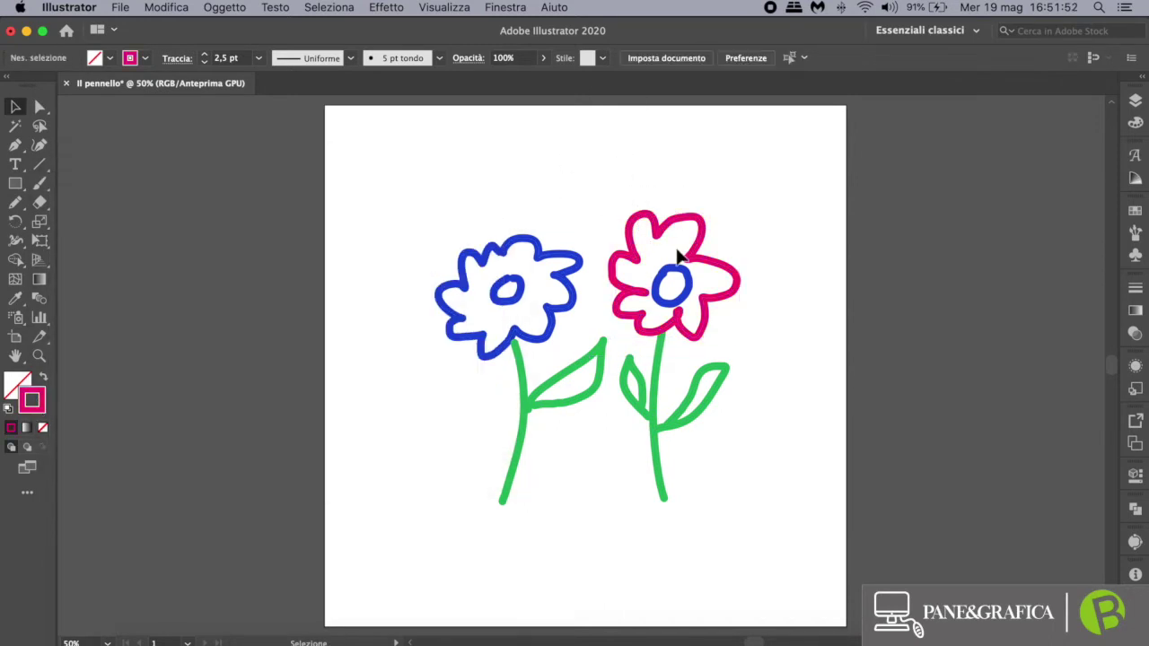
Recolour both flower centres bright yellow
{"action": "left_click", "coordinate": [525, 296], "text": "shift"}
{"action": "double_click", "coordinate": [31, 401]}
{"action": "left_click_drag", "start_coordinate": [292, 285], "coordinate": [292, 382]}
{"action": "left_click", "coordinate": [250, 266]}
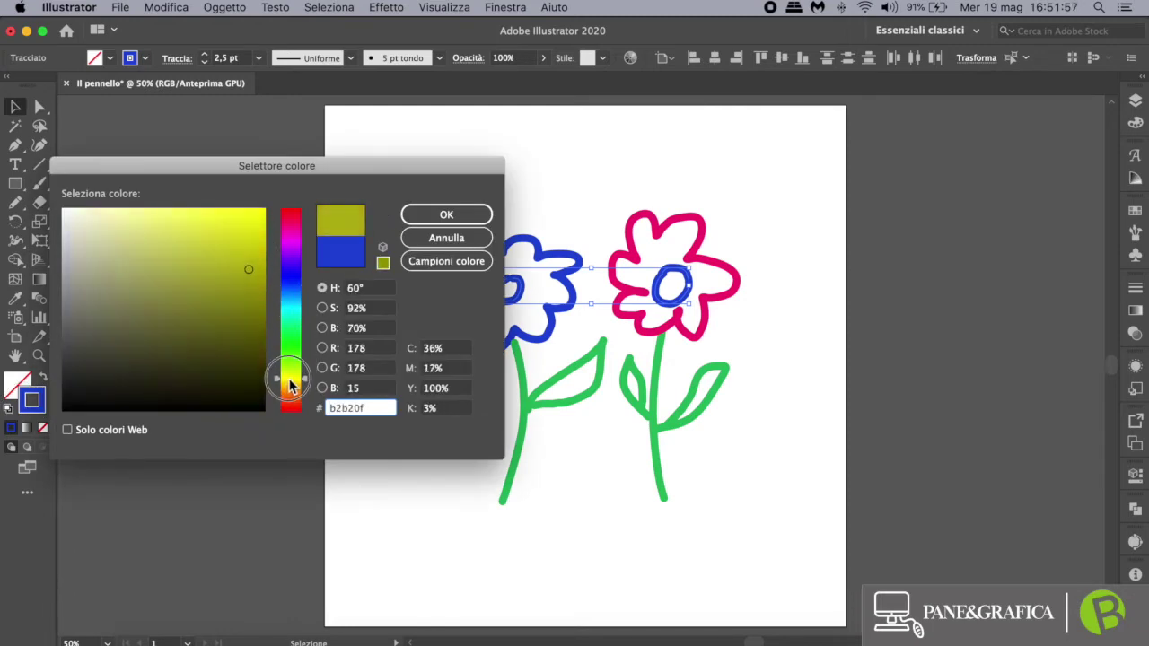
{"action": "left_click_drag", "start_coordinate": [251, 254], "coordinate": [239, 228]}
{"action": "left_click_drag", "start_coordinate": [289, 381], "coordinate": [289, 384]}
{"action": "left_click_drag", "start_coordinate": [252, 219], "coordinate": [246, 216]}
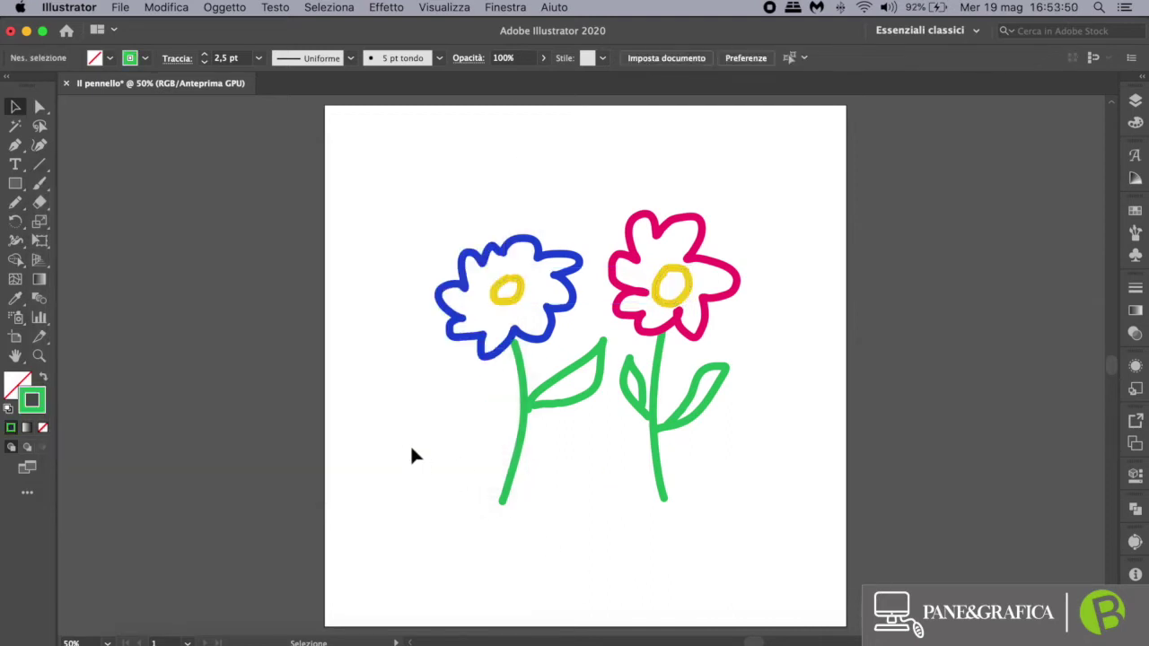
{"action": "left_click_drag", "start_coordinate": [469, 483], "coordinate": [808, 524]}
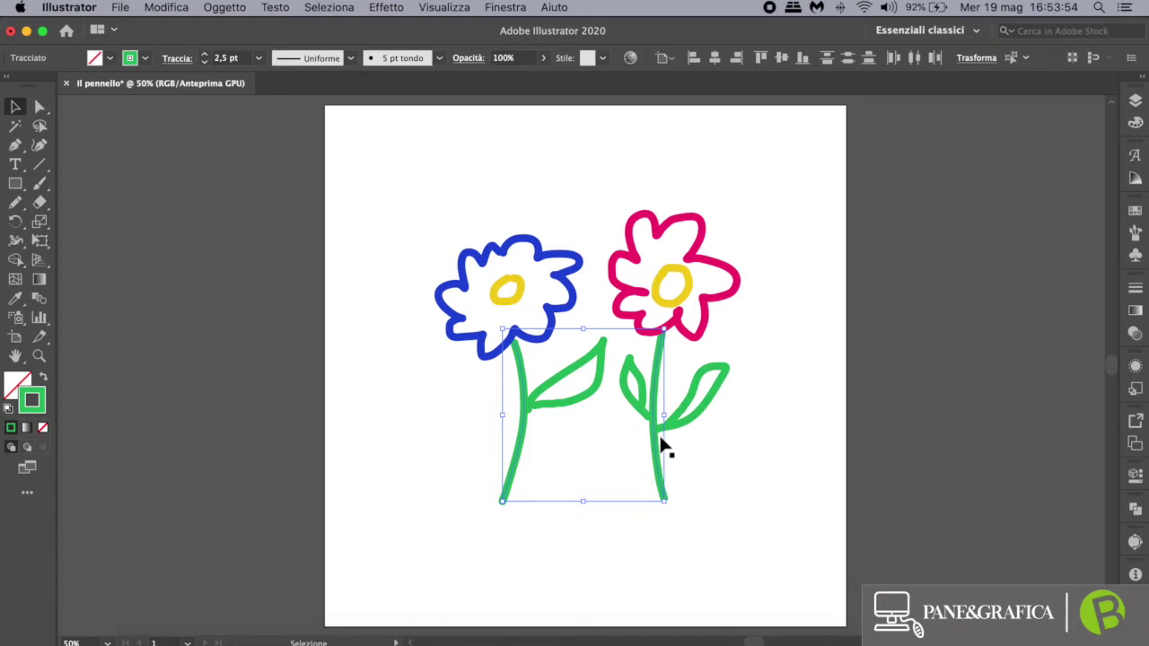
Show the Brushes panel and load the Pennelli a mano vettoriali library beside the flowers
{"action": "left_click", "coordinate": [517, 7]}
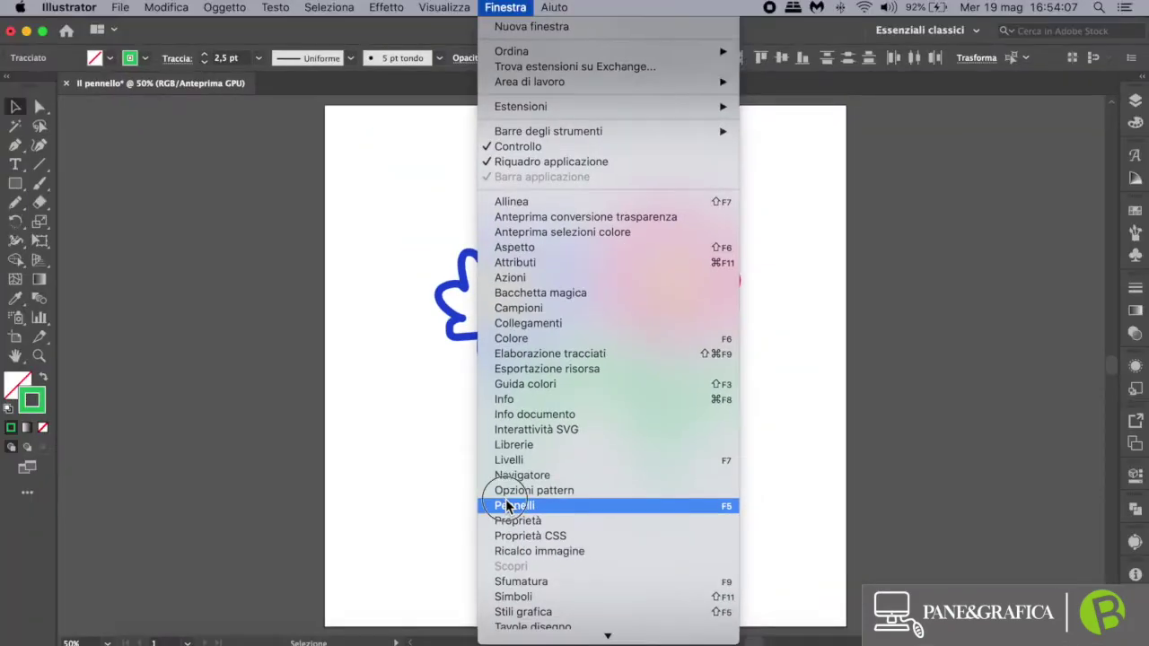
{"action": "left_click", "coordinate": [467, 516]}
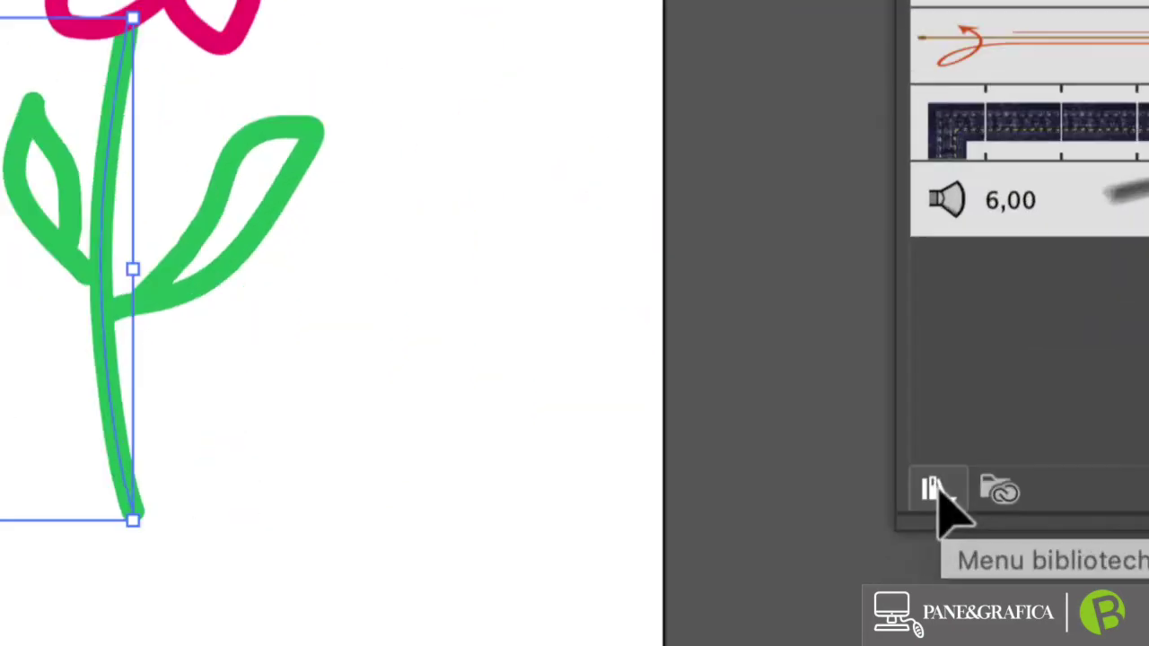
{"action": "left_click", "coordinate": [941, 493]}
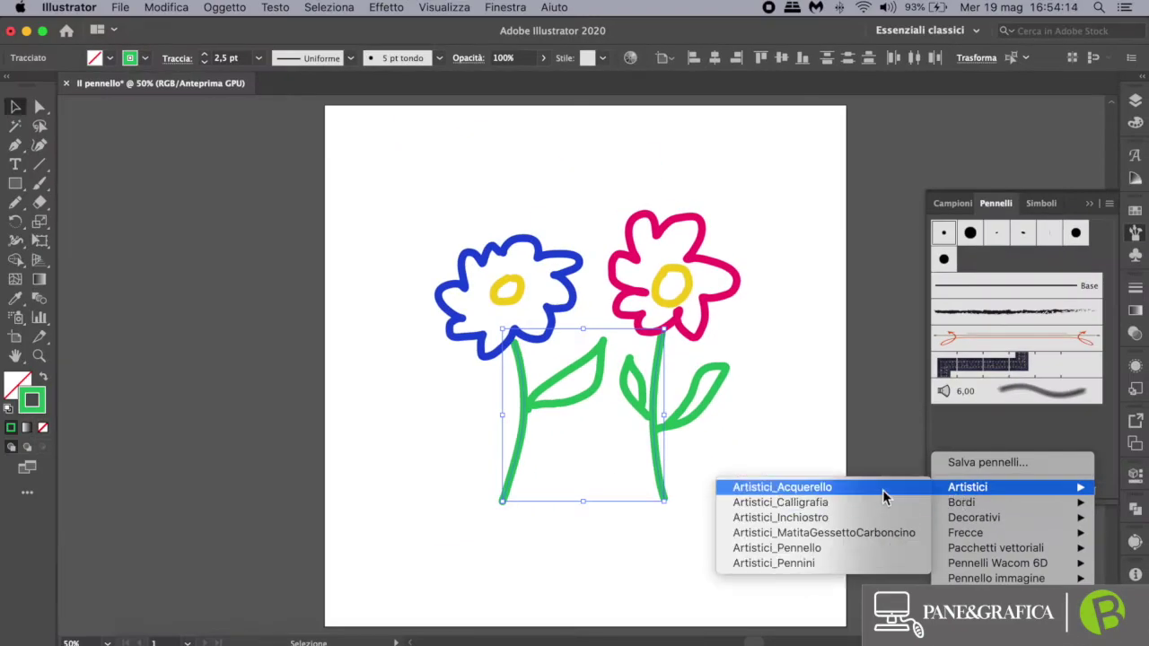
{"action": "mouse_move", "coordinate": [996, 547]}
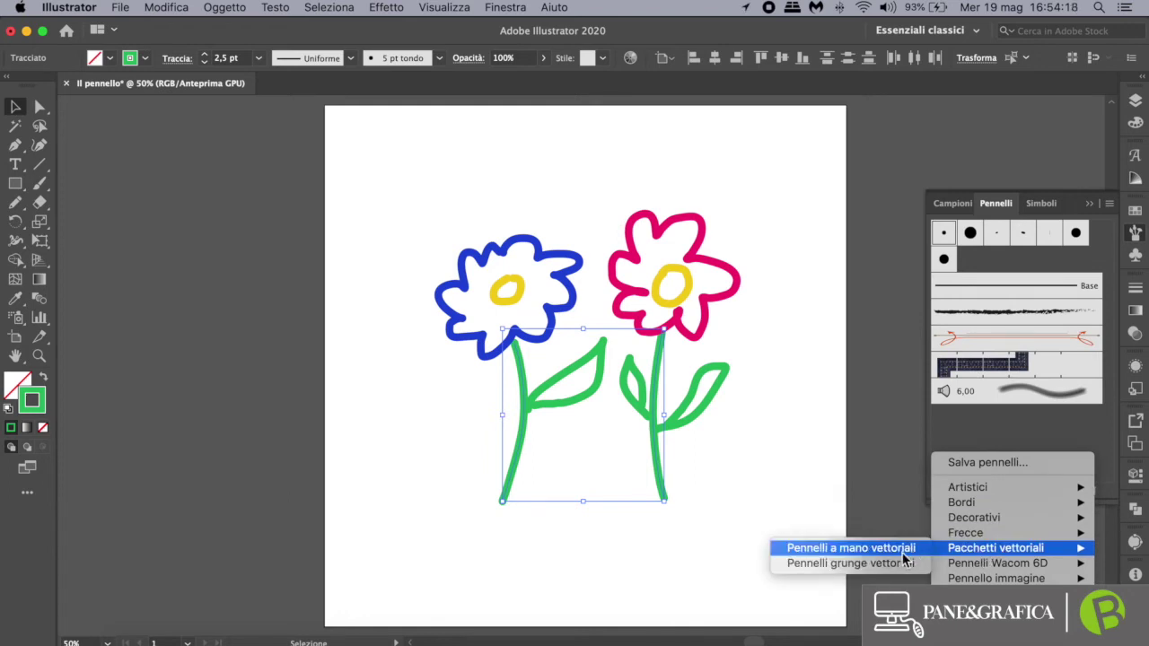
{"action": "left_click", "coordinate": [816, 552]}
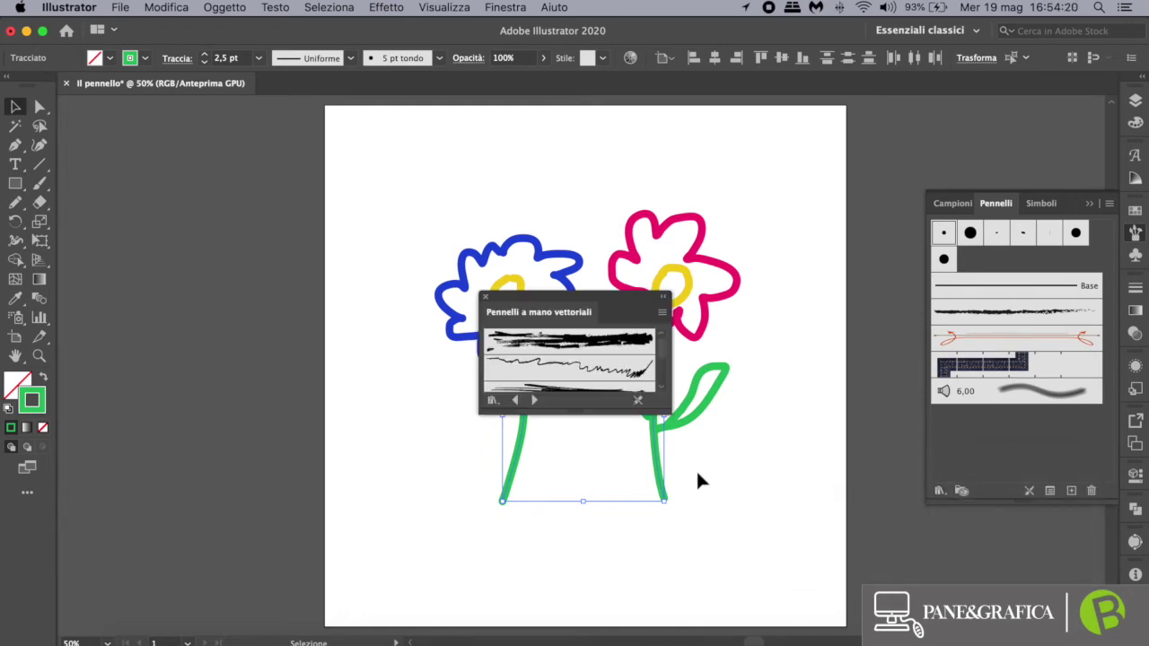
{"action": "left_click_drag", "start_coordinate": [586, 411], "coordinate": [585, 608]}
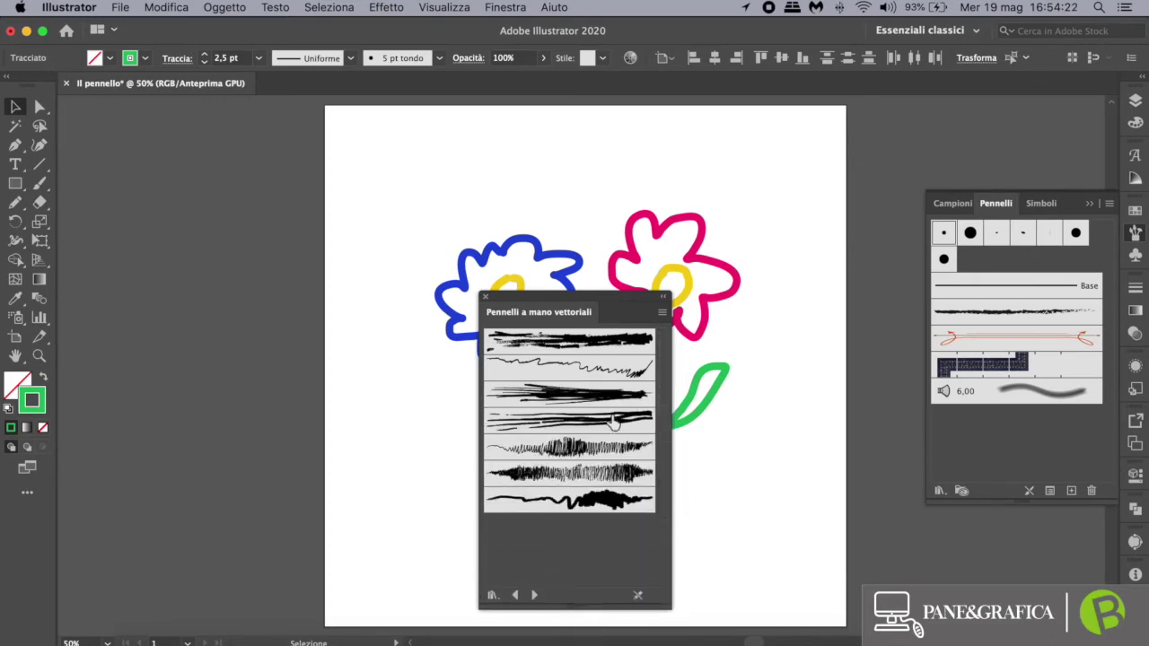
{"action": "left_click_drag", "start_coordinate": [617, 310], "coordinate": [923, 277]}
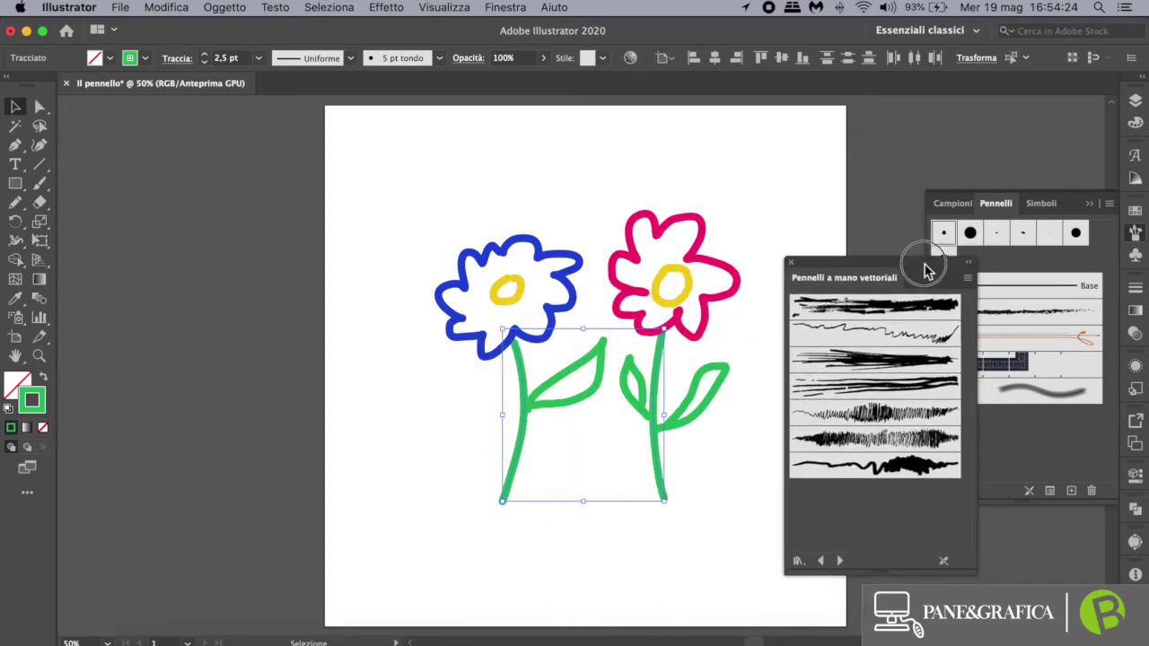
Try several Pennelli a mano vettoriali brushes on the stems, settling on the thin-line sketch brush
{"action": "left_click", "coordinate": [875, 467]}
{"action": "left_click", "coordinate": [867, 440]}
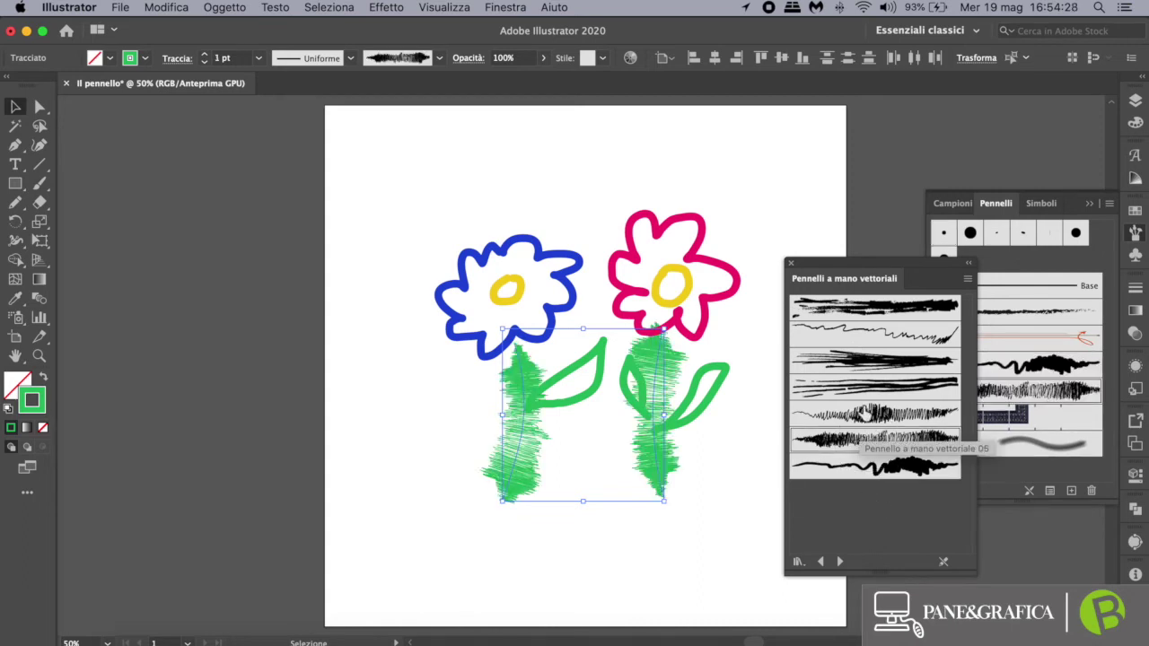
{"action": "left_click", "coordinate": [860, 420]}
{"action": "left_click", "coordinate": [853, 390]}
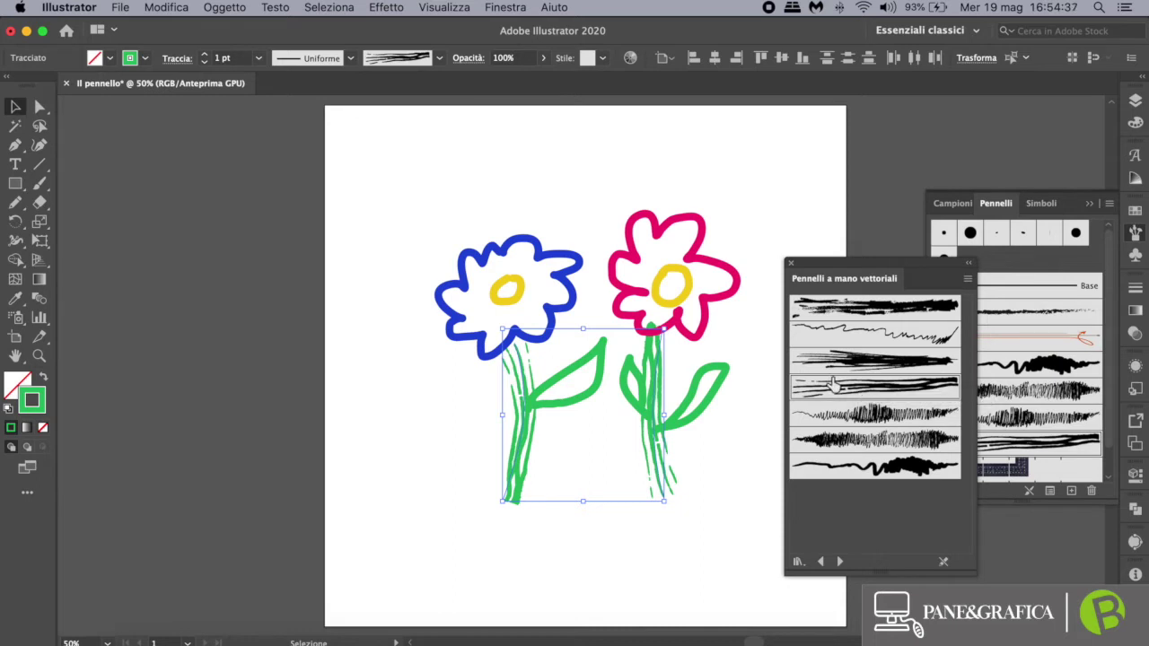
{"action": "left_click", "coordinate": [869, 360]}
{"action": "left_click", "coordinate": [867, 388]}
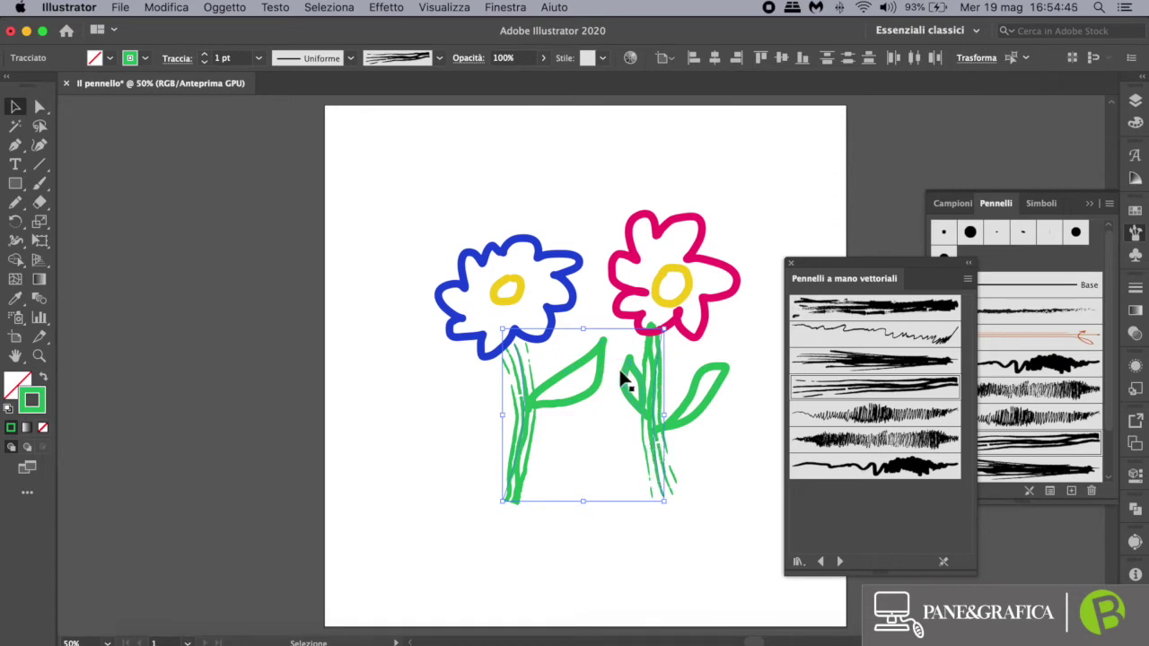
{"action": "left_click", "coordinate": [409, 61]}
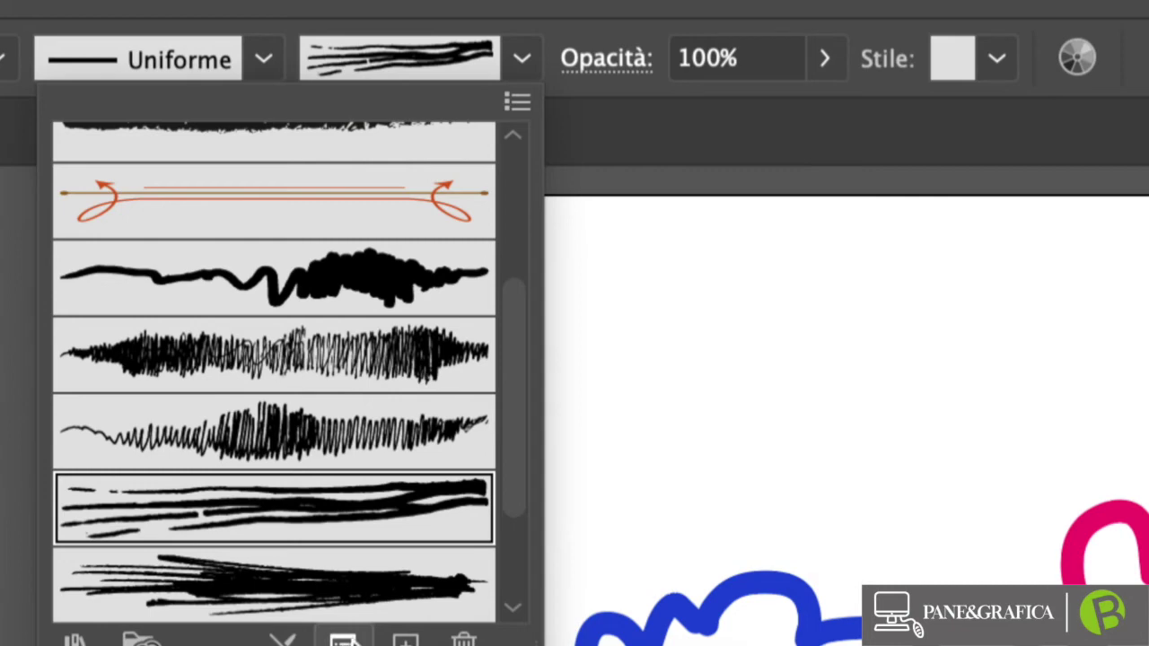
Scale the stem brush to 47% in its stroke options, leaving flip and reflect off
{"action": "left_click", "coordinate": [344, 639]}
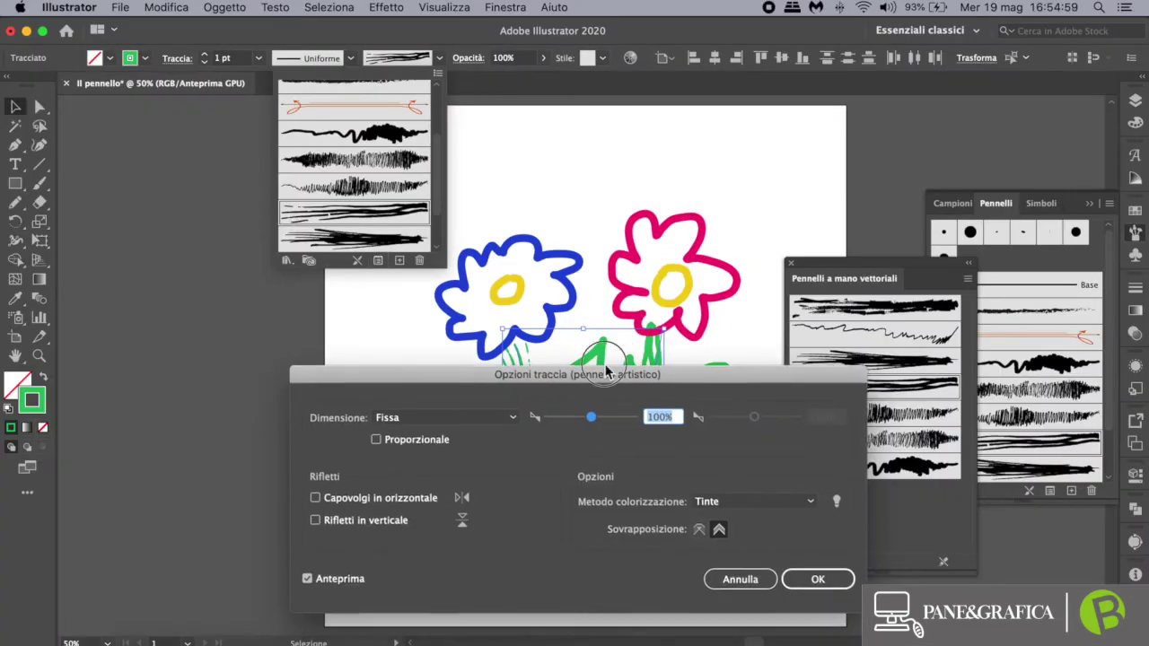
{"action": "left_click_drag", "start_coordinate": [575, 377], "coordinate": [867, 68]}
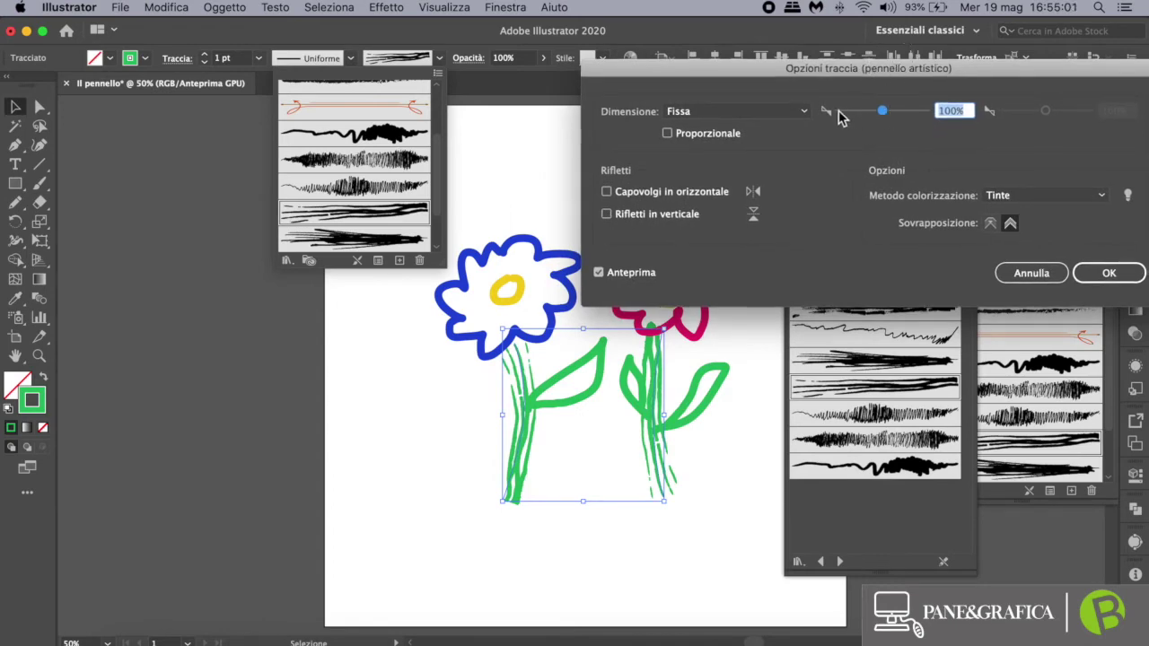
{"action": "left_click_drag", "start_coordinate": [882, 110], "coordinate": [860, 113]}
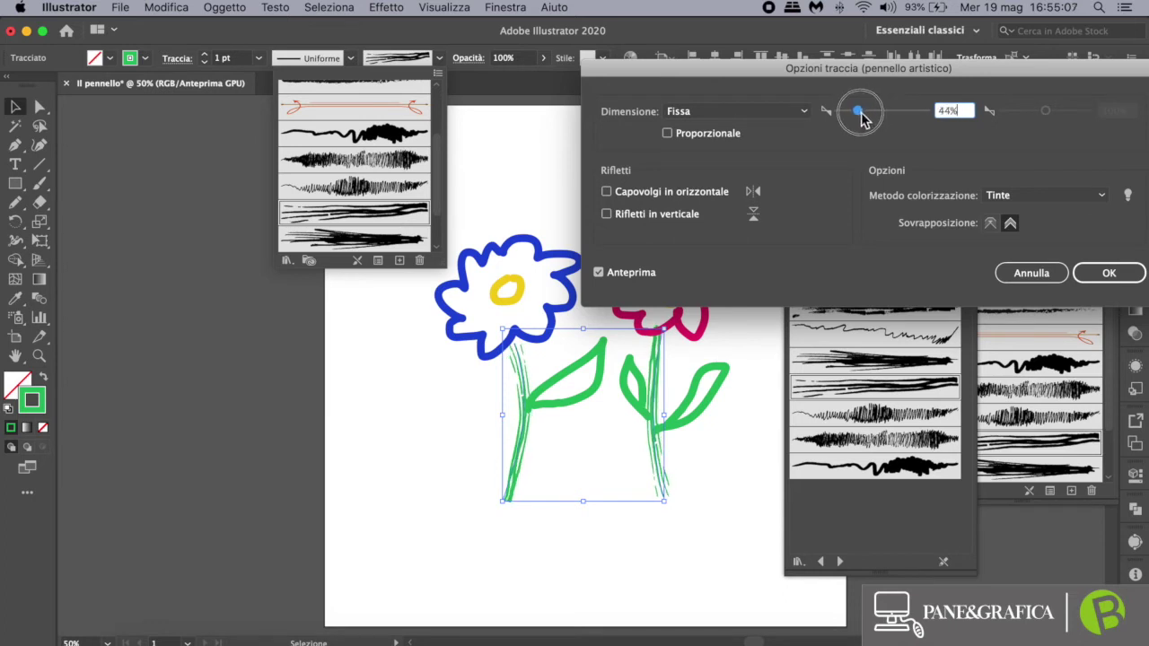
{"action": "left_click_drag", "start_coordinate": [861, 114], "coordinate": [860, 112]}
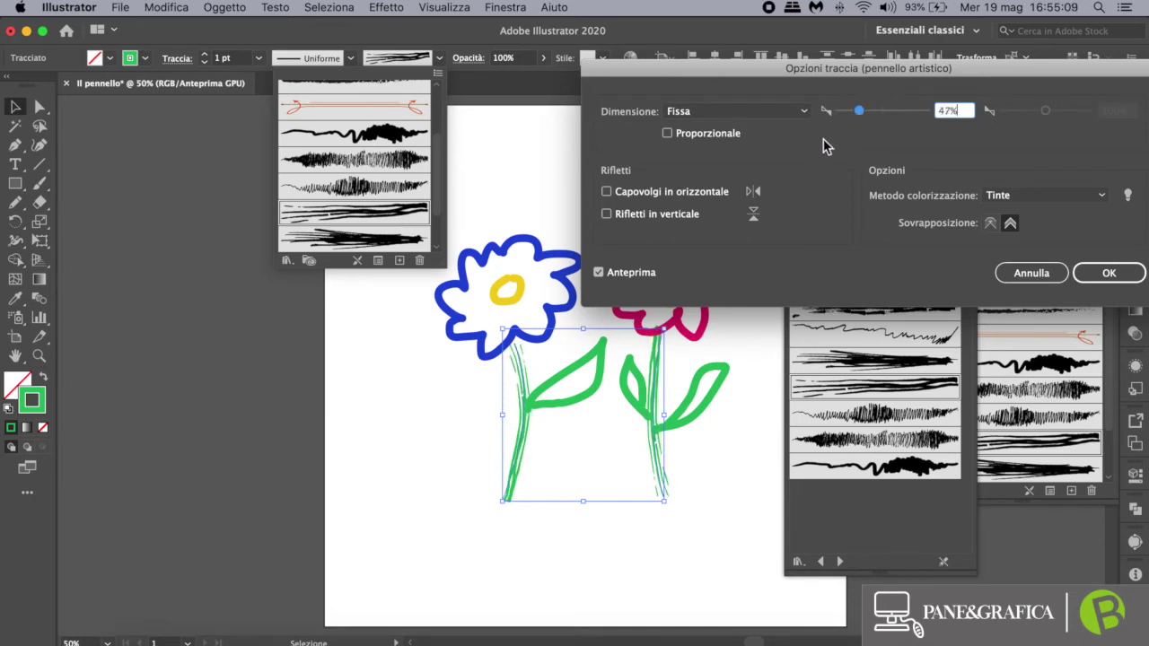
{"action": "left_click", "coordinate": [687, 194]}
{"action": "left_click", "coordinate": [691, 195]}
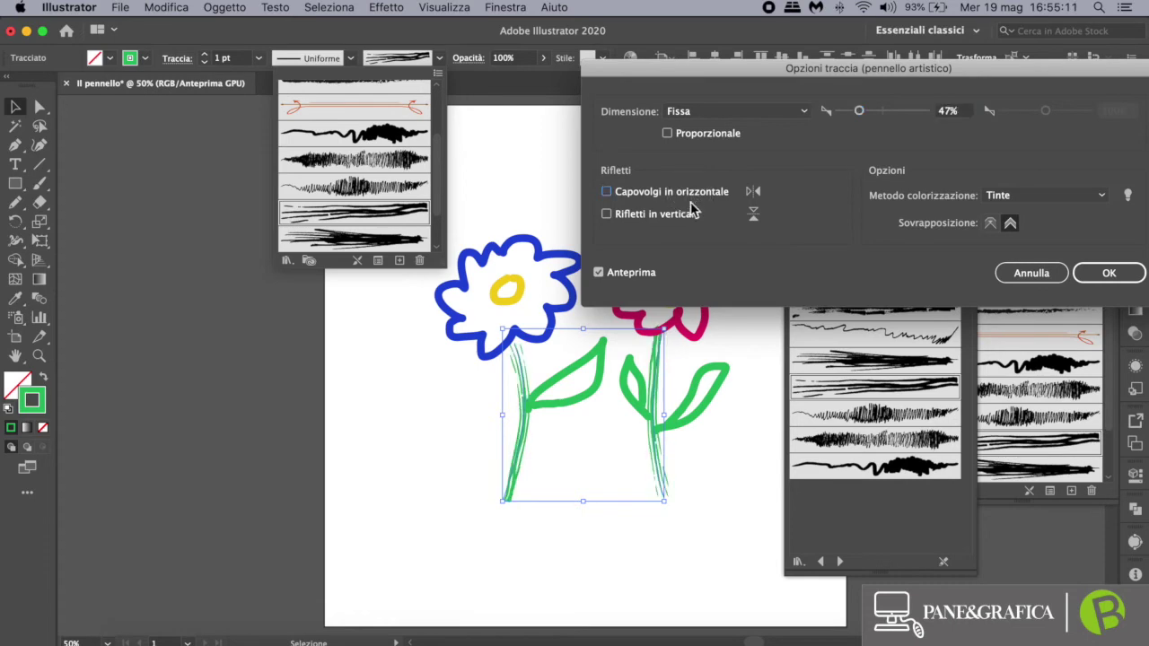
{"action": "left_click", "coordinate": [689, 224]}
{"action": "left_click", "coordinate": [690, 223]}
{"action": "left_click", "coordinate": [1105, 273]}
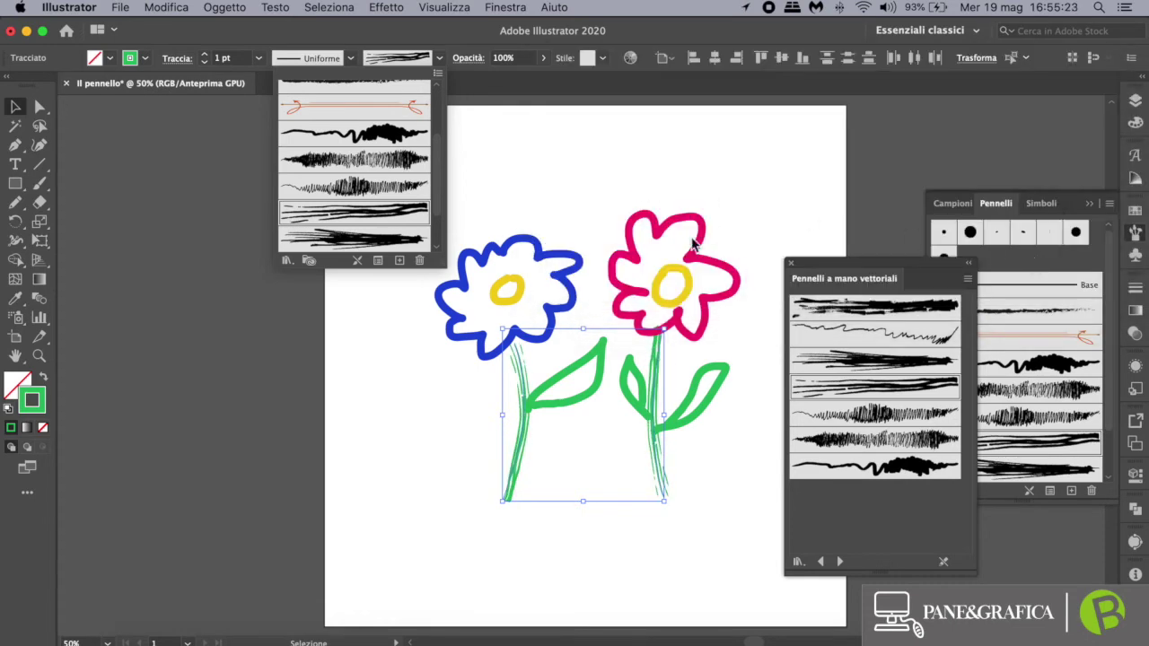
{"action": "left_click", "coordinate": [690, 218]}
Apply the rough scratchy hand-drawn brush to both flower heads
{"action": "left_click", "coordinate": [697, 226]}
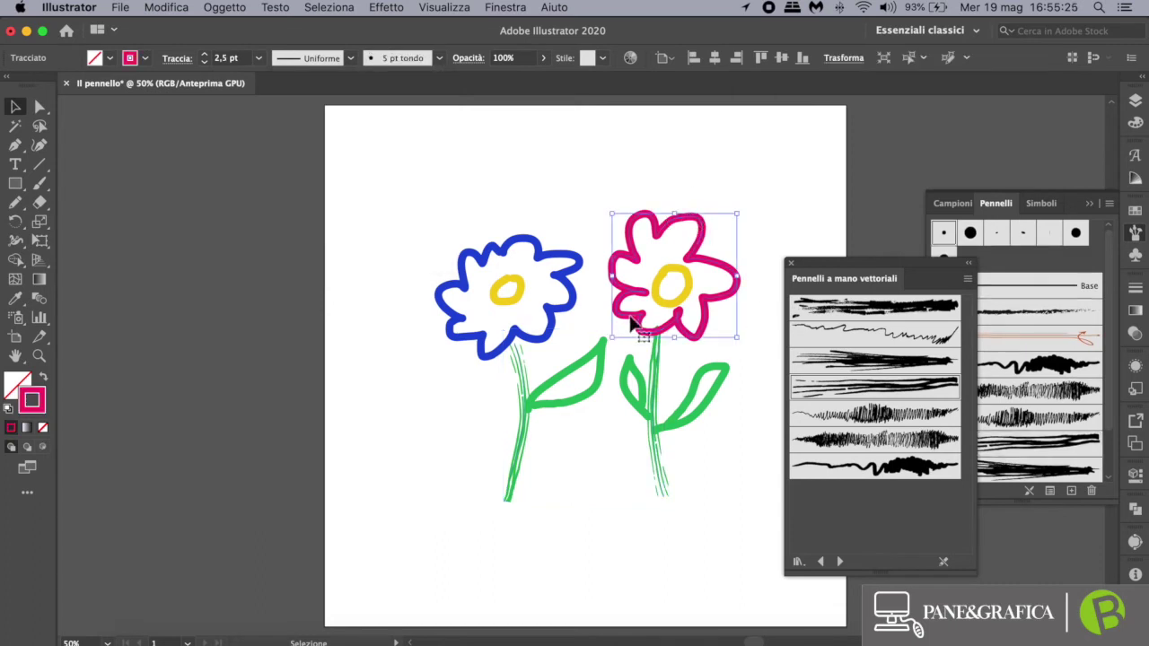
{"action": "left_click", "coordinate": [562, 265], "text": "shift"}
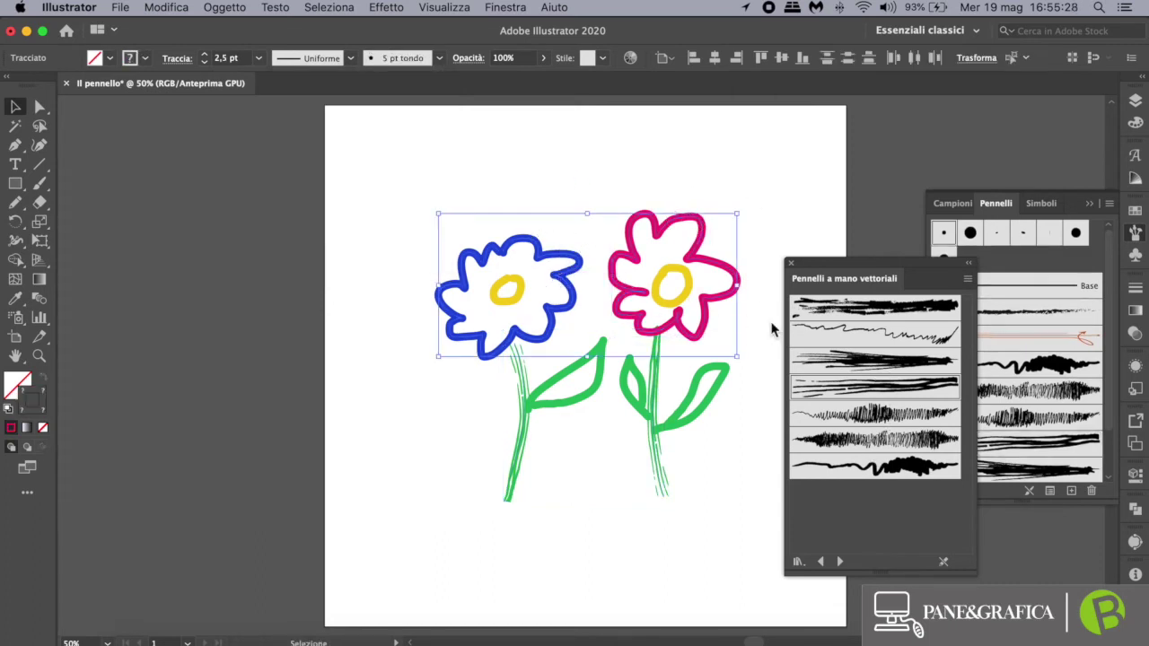
{"action": "left_click", "coordinate": [867, 360]}
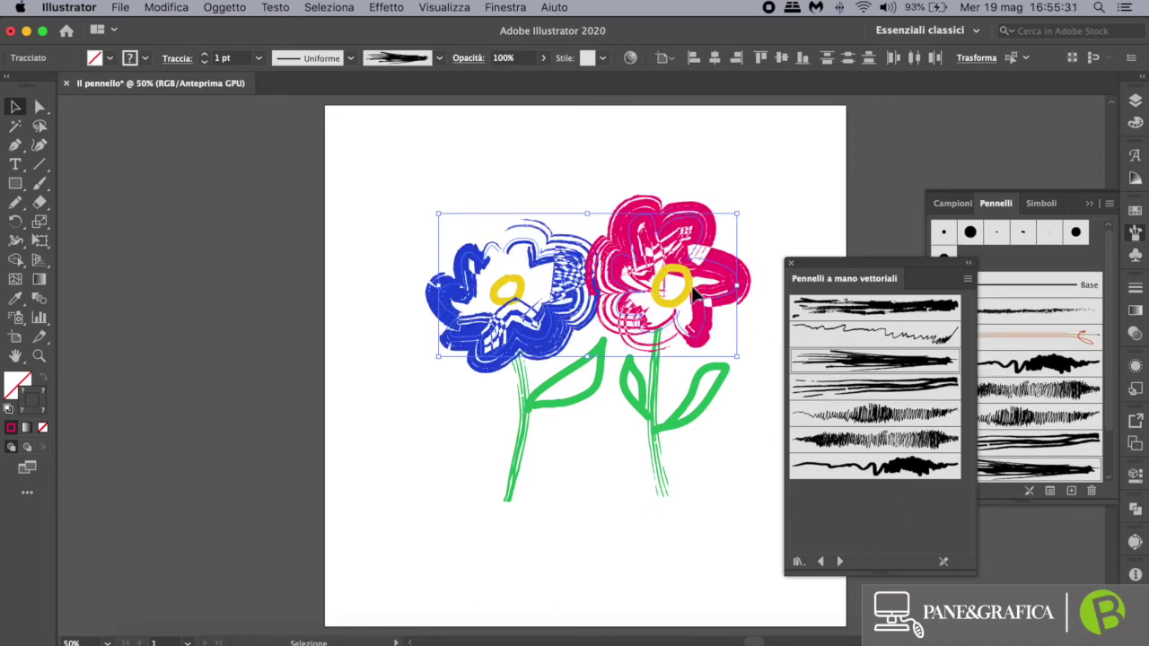
Scale the flower-head brush down to 33% in its stroke options
{"action": "left_click", "coordinate": [400, 65]}
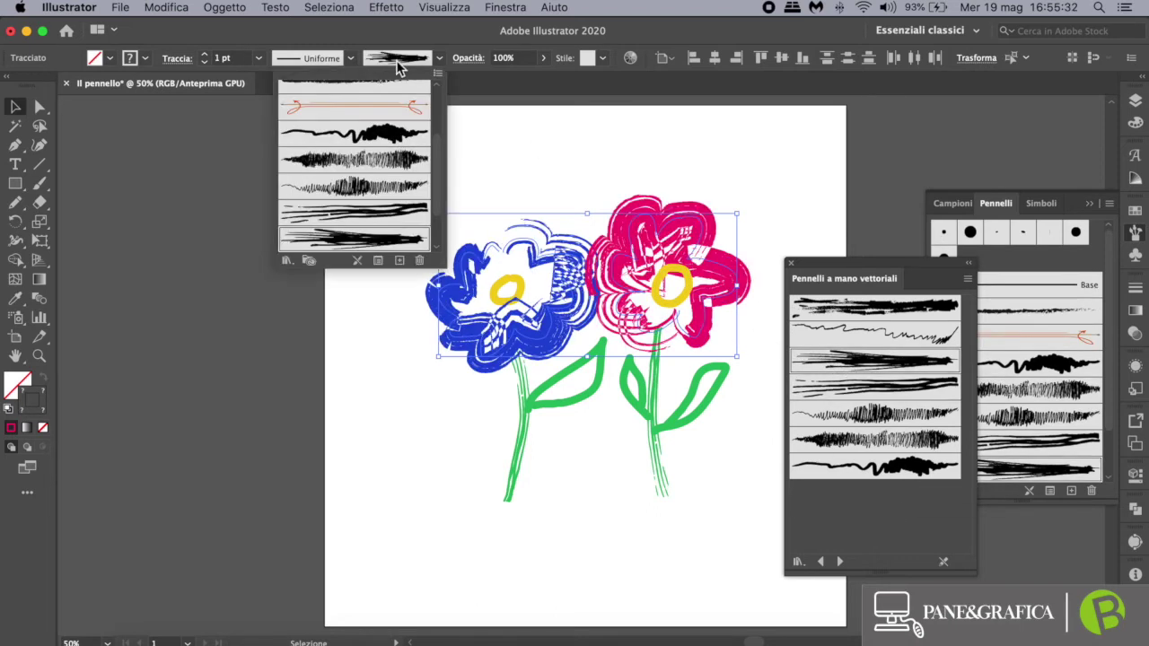
{"action": "left_click", "coordinate": [378, 262]}
{"action": "left_click_drag", "start_coordinate": [869, 59], "coordinate": [1018, 49]}
{"action": "left_click_drag", "start_coordinate": [983, 94], "coordinate": [958, 96]}
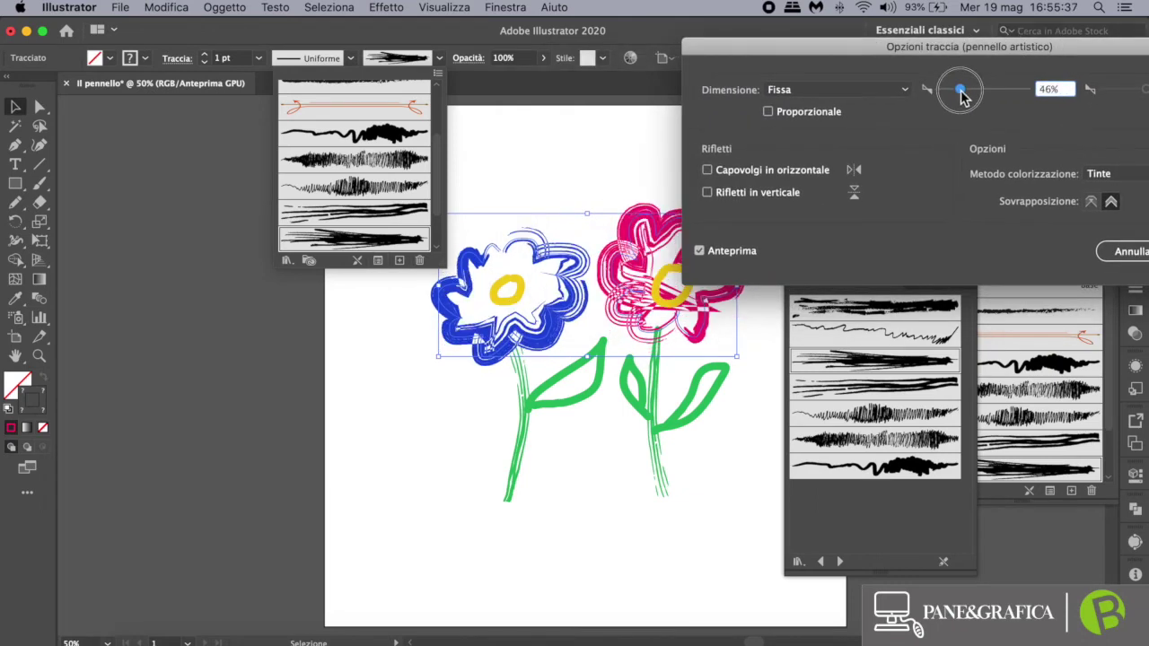
{"action": "left_click_drag", "start_coordinate": [958, 96], "coordinate": [954, 94]}
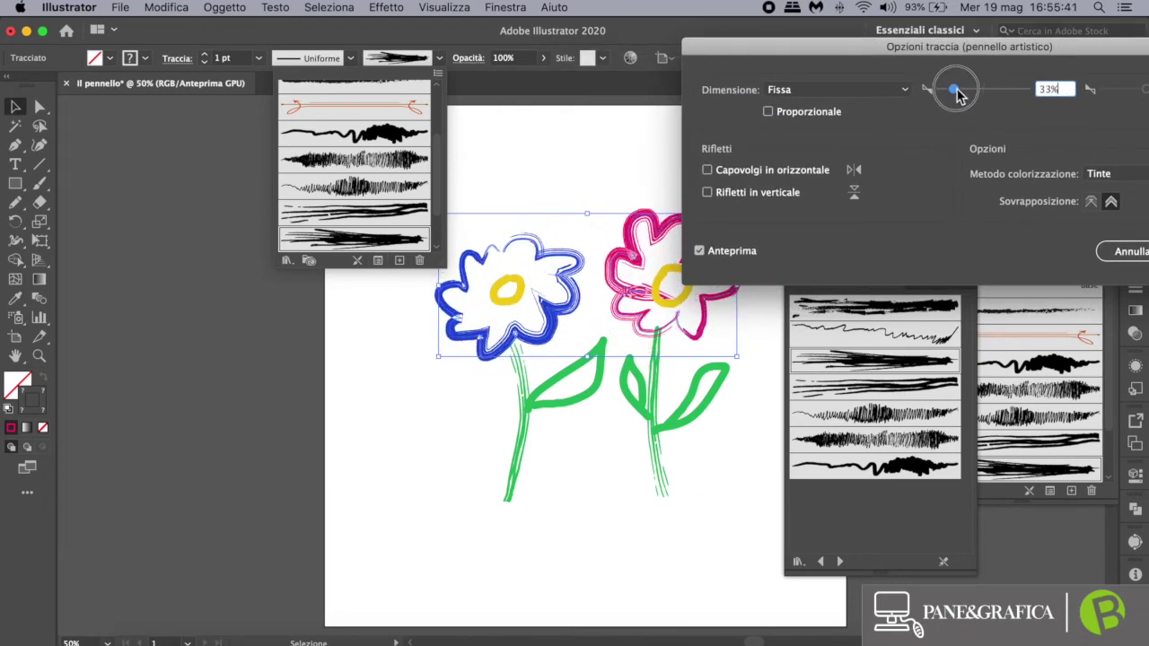
{"action": "left_click", "coordinate": [793, 172]}
{"action": "left_click", "coordinate": [777, 192]}
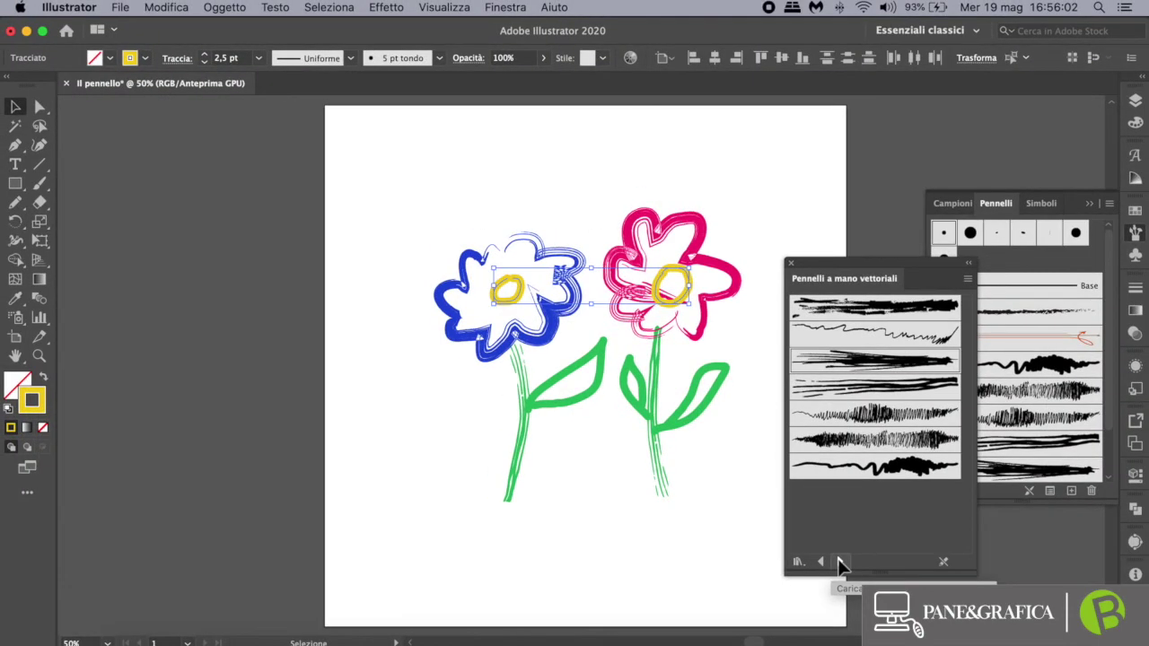
Try grunge and artistic pen brushes on the centres, settling on the bottom grunge brush
{"action": "left_click", "coordinate": [840, 563]}
{"action": "left_click", "coordinate": [871, 323]}
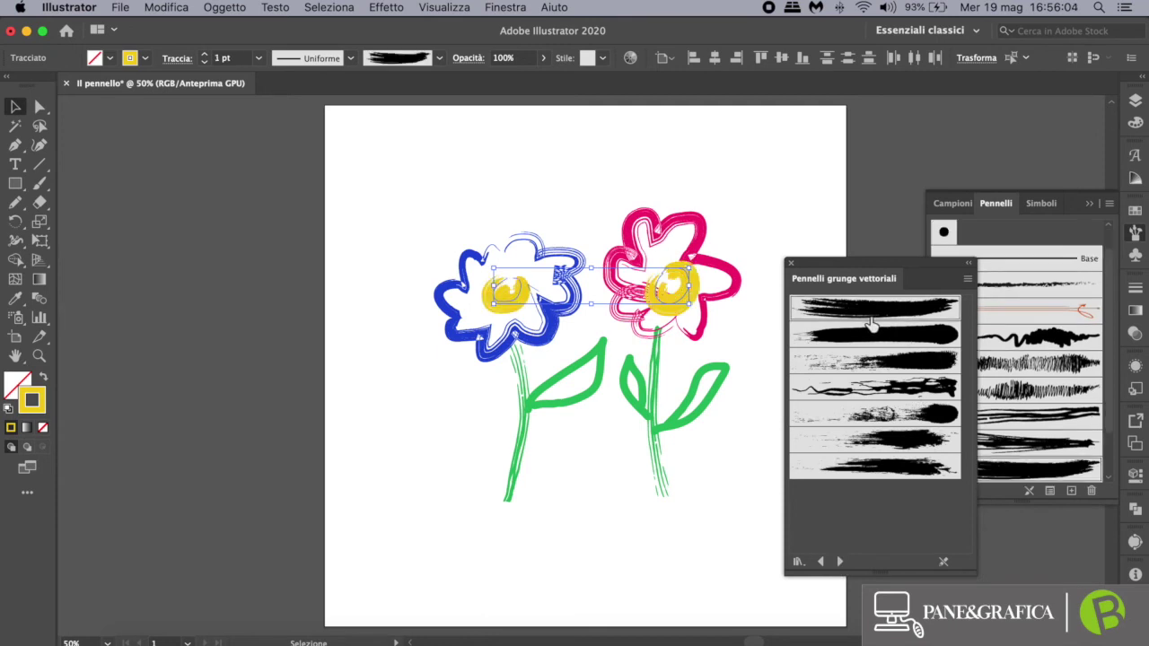
{"action": "left_click", "coordinate": [893, 467]}
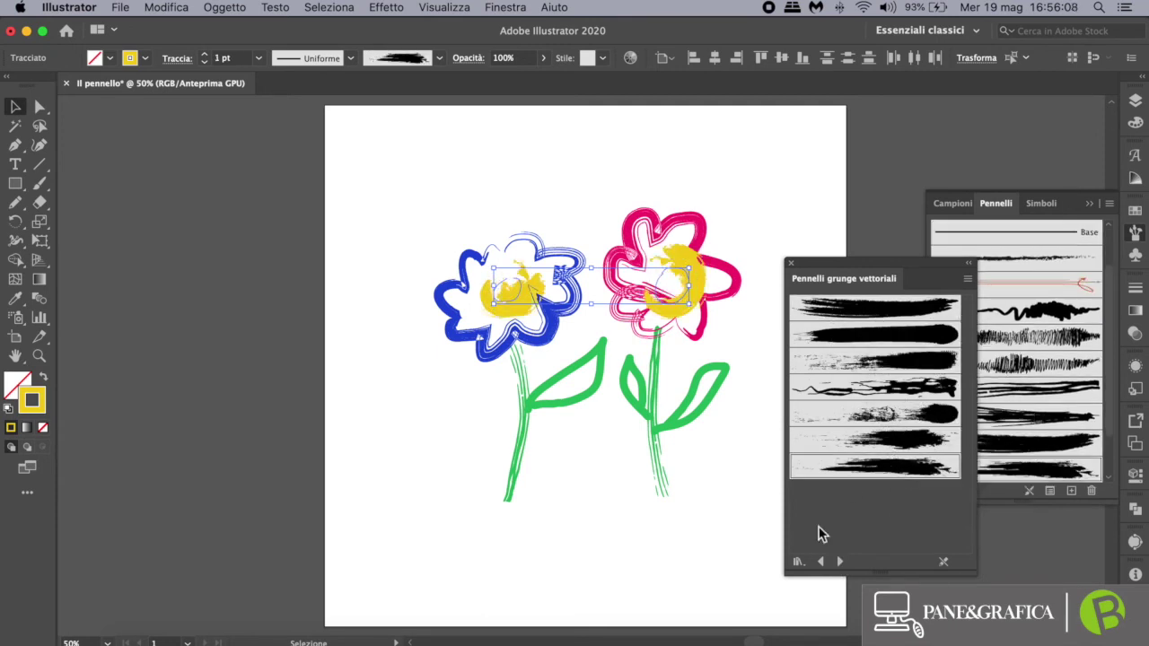
{"action": "left_click", "coordinate": [842, 564]}
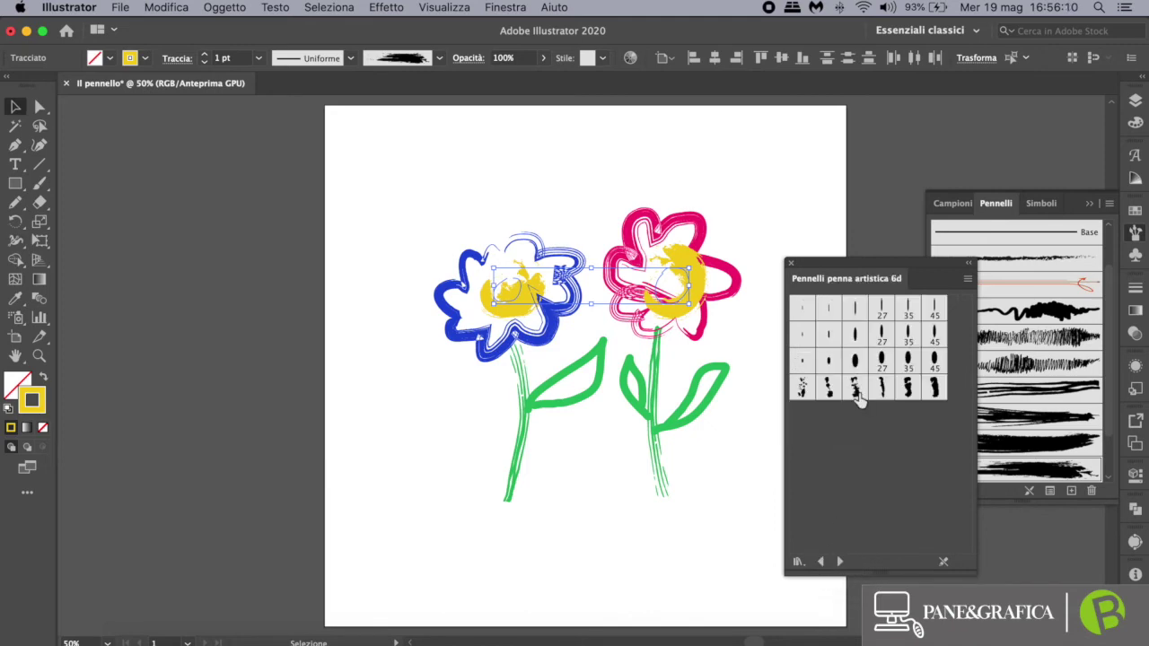
{"action": "left_click", "coordinate": [858, 395]}
{"action": "left_click", "coordinate": [821, 561]}
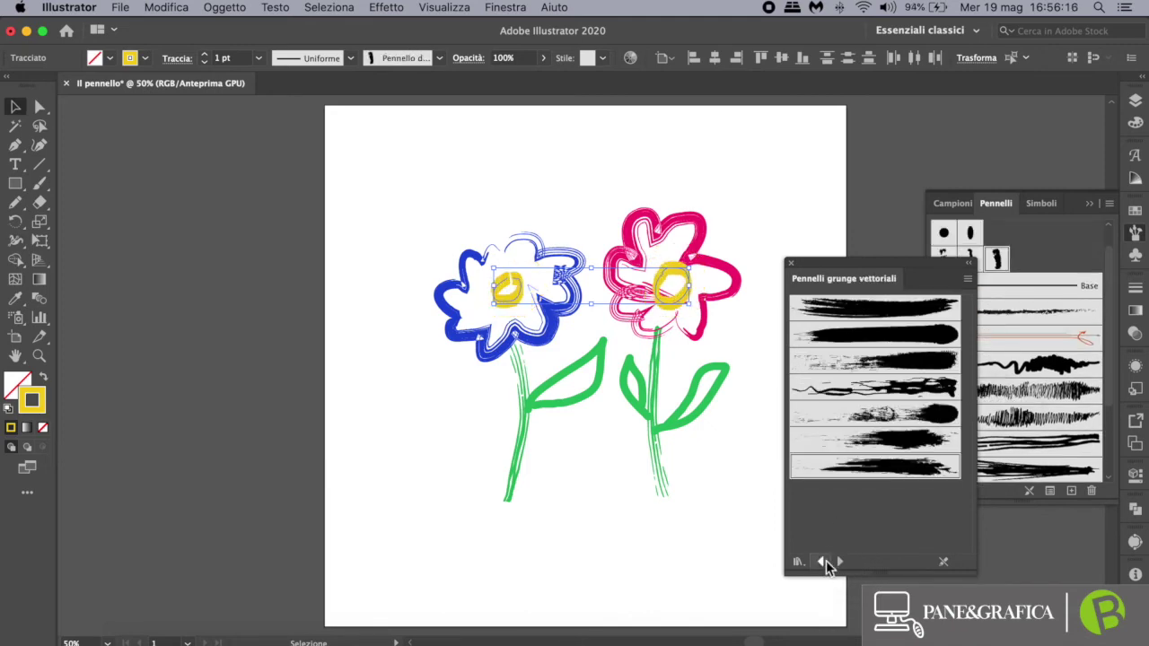
{"action": "left_click", "coordinate": [919, 461]}
Scale the centres' grunge brush down to about 48%
{"action": "left_click", "coordinate": [395, 60]}
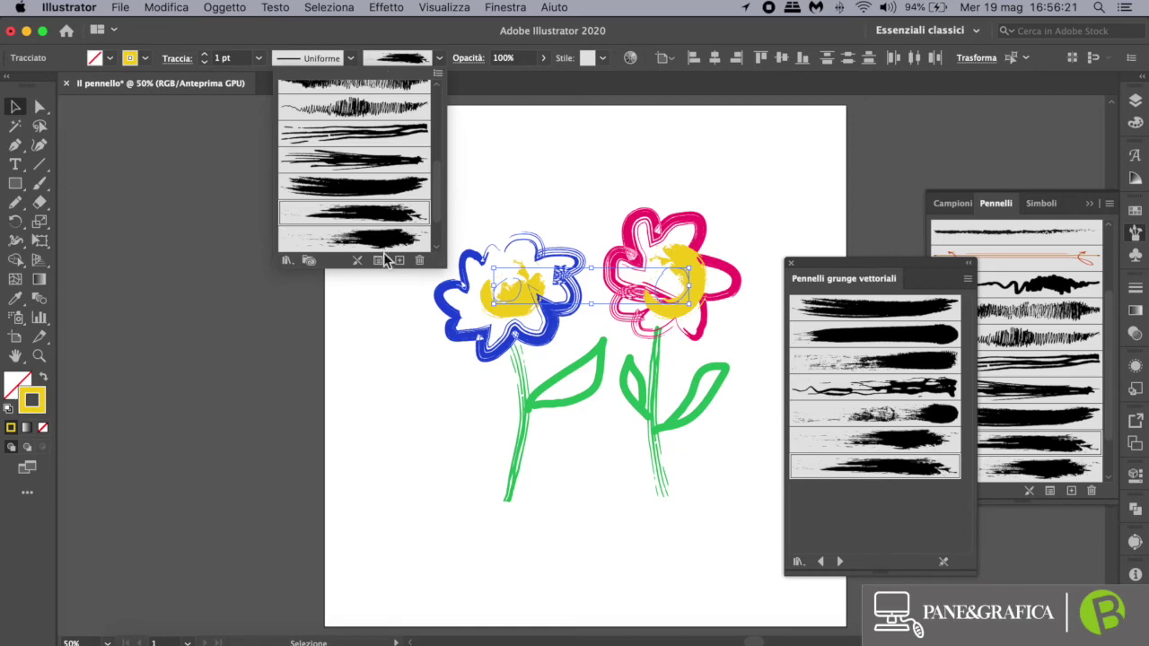
{"action": "left_click", "coordinate": [378, 260]}
{"action": "left_click_drag", "start_coordinate": [798, 44], "coordinate": [931, 44]}
{"action": "left_click_drag", "start_coordinate": [964, 96], "coordinate": [944, 98]}
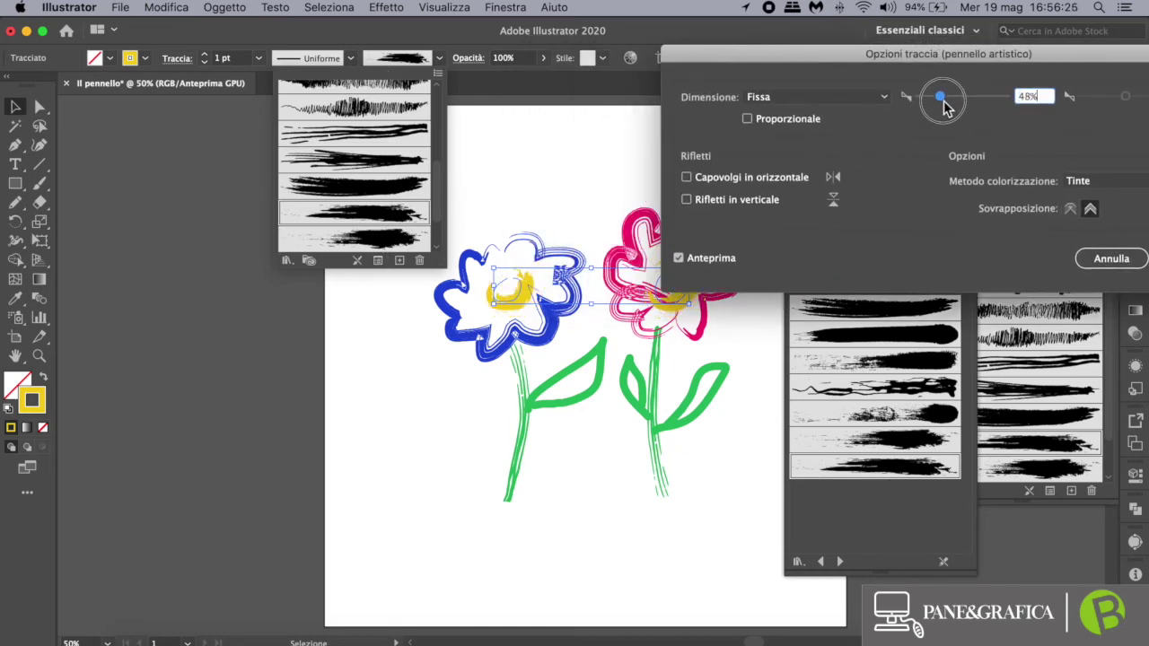
{"action": "left_click_drag", "start_coordinate": [960, 54], "coordinate": [750, 20]}
{"action": "left_click", "coordinate": [977, 236]}
{"action": "left_click", "coordinate": [602, 397]}
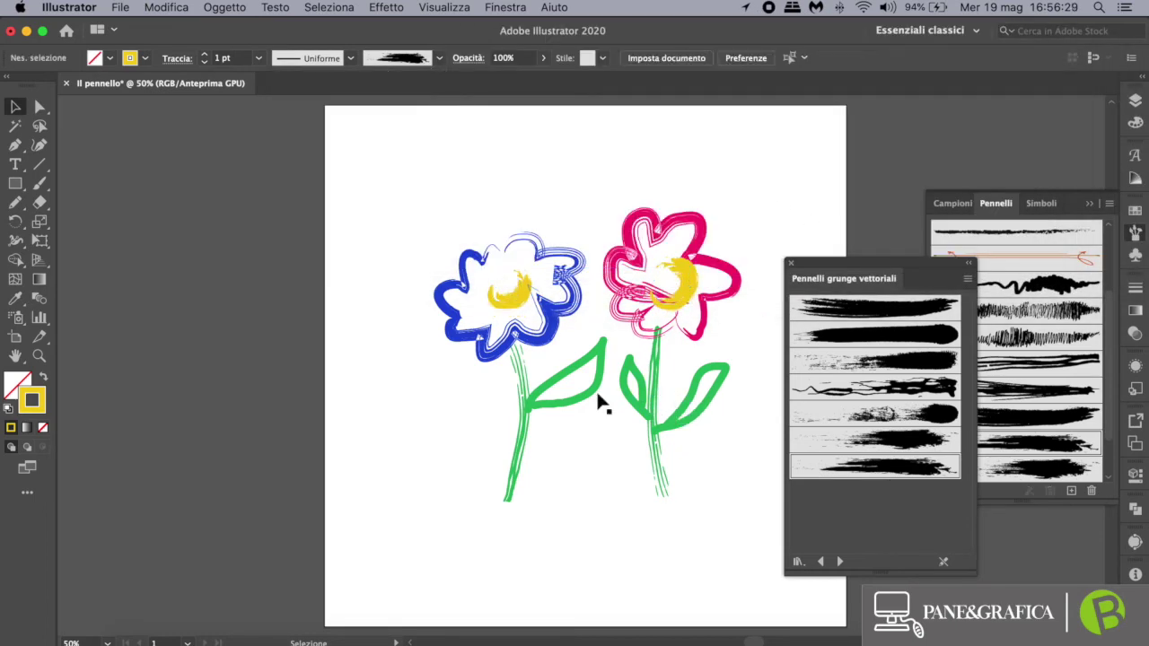
{"action": "left_click", "coordinate": [705, 385]}
{"action": "left_click", "coordinate": [641, 372], "text": "shift"}
Give the green leaves the wiggly grunge brush at a reduced size
{"action": "left_click", "coordinate": [854, 391]}
{"action": "left_click", "coordinate": [395, 60]}
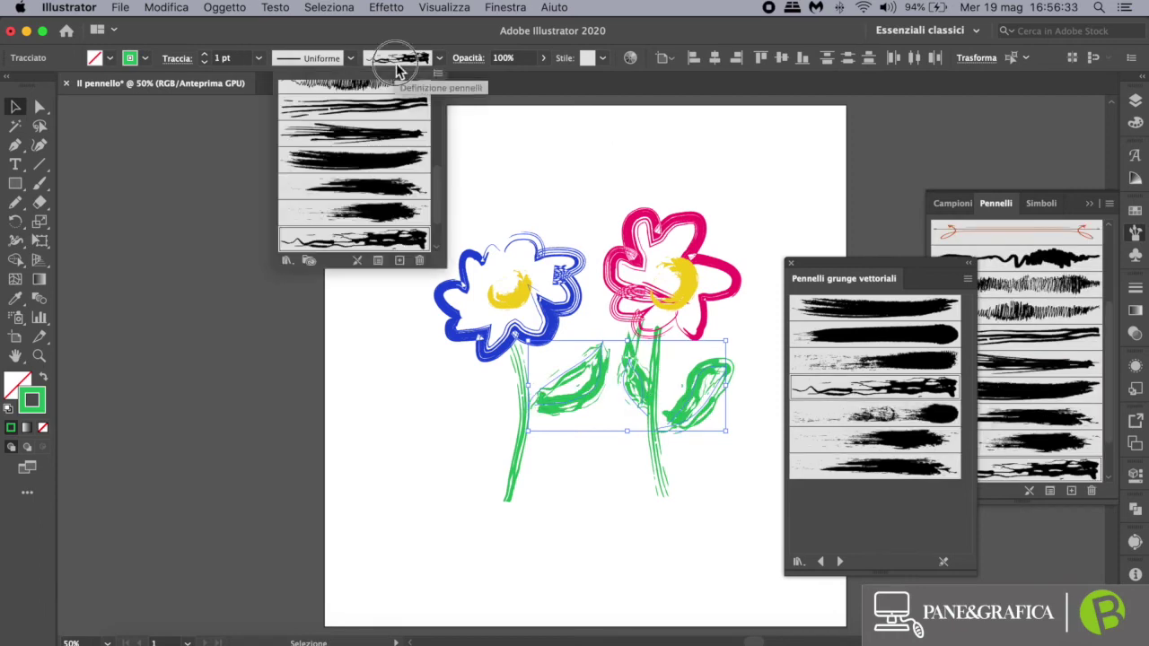
{"action": "left_click", "coordinate": [377, 261]}
{"action": "left_click_drag", "start_coordinate": [747, 77], "coordinate": [731, 83]}
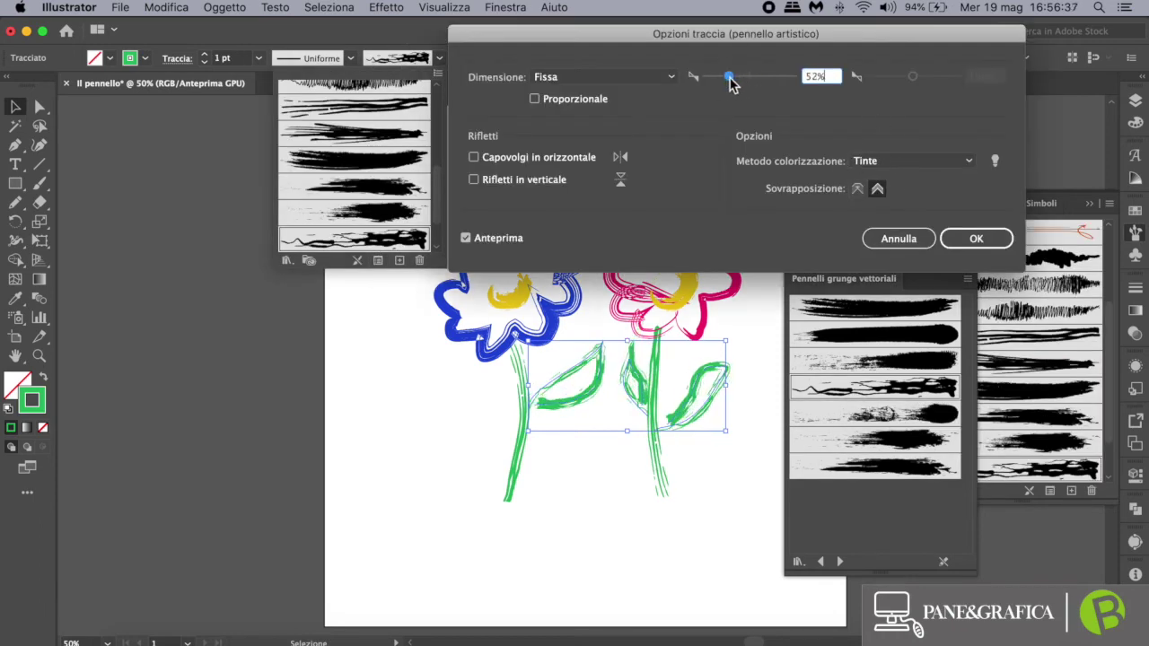
{"action": "left_click", "coordinate": [975, 238]}
Add a second artboard to the right of the flowers
{"action": "mouse_move", "coordinate": [947, 269]}
{"action": "left_mouse_down"}
{"action": "mouse_move", "coordinate": [977, 160]}
{"action": "mouse_move", "coordinate": [945, 157]}
{"action": "left_mouse_up"}
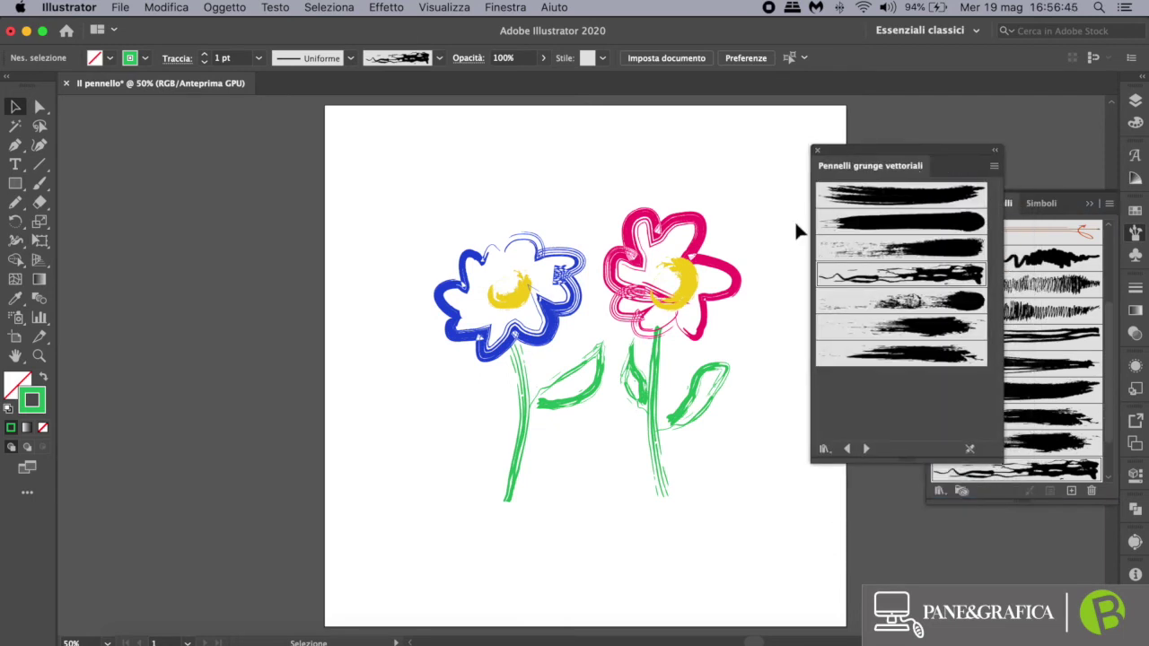
{"action": "left_click_drag", "start_coordinate": [763, 193], "coordinate": [601, 192]}
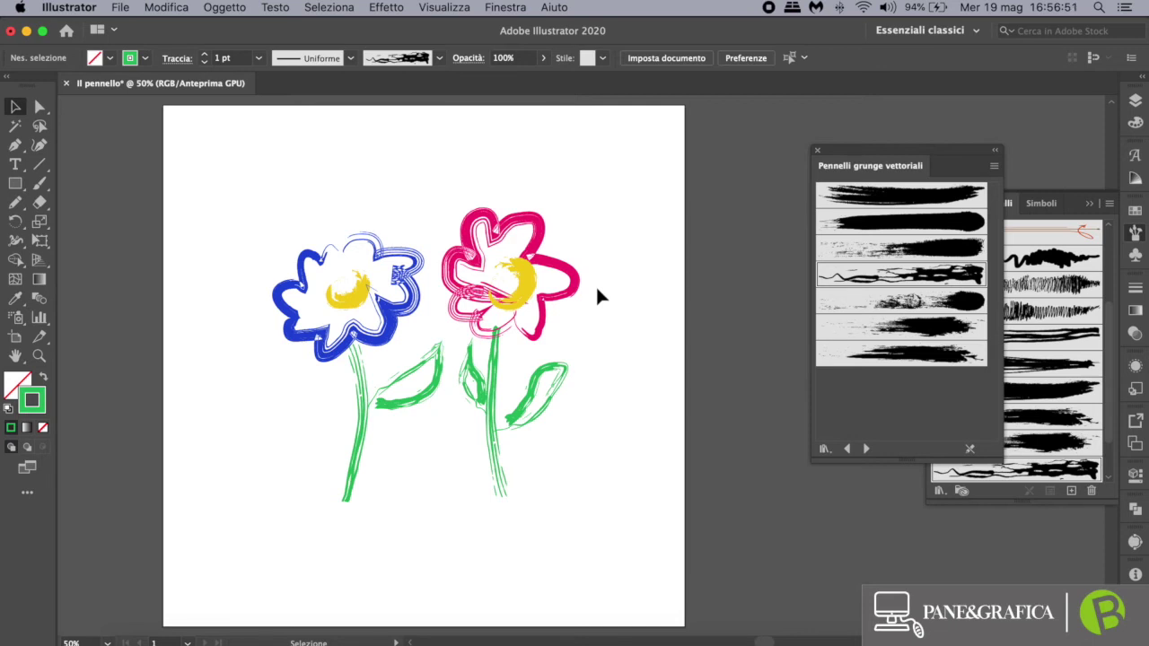
{"action": "mouse_move", "coordinate": [636, 282]}
{"action": "left_mouse_down"}
{"action": "mouse_move", "coordinate": [461, 308]}
{"action": "mouse_move", "coordinate": [716, 192]}
{"action": "mouse_move", "coordinate": [689, 193]}
{"action": "left_mouse_up"}
Duplicate the artboard to the right and draw a square on the new artboard
{"action": "key", "text": "shift+o"}
{"action": "left_click", "coordinate": [16, 106]}
{"action": "left_click", "coordinate": [16, 183]}
{"action": "mouse_move", "coordinate": [605, 218]}
{"action": "left_mouse_down"}
{"action": "mouse_move", "coordinate": [705, 334]}
{"action": "mouse_move", "coordinate": [739, 350]}
{"action": "left_mouse_up"}
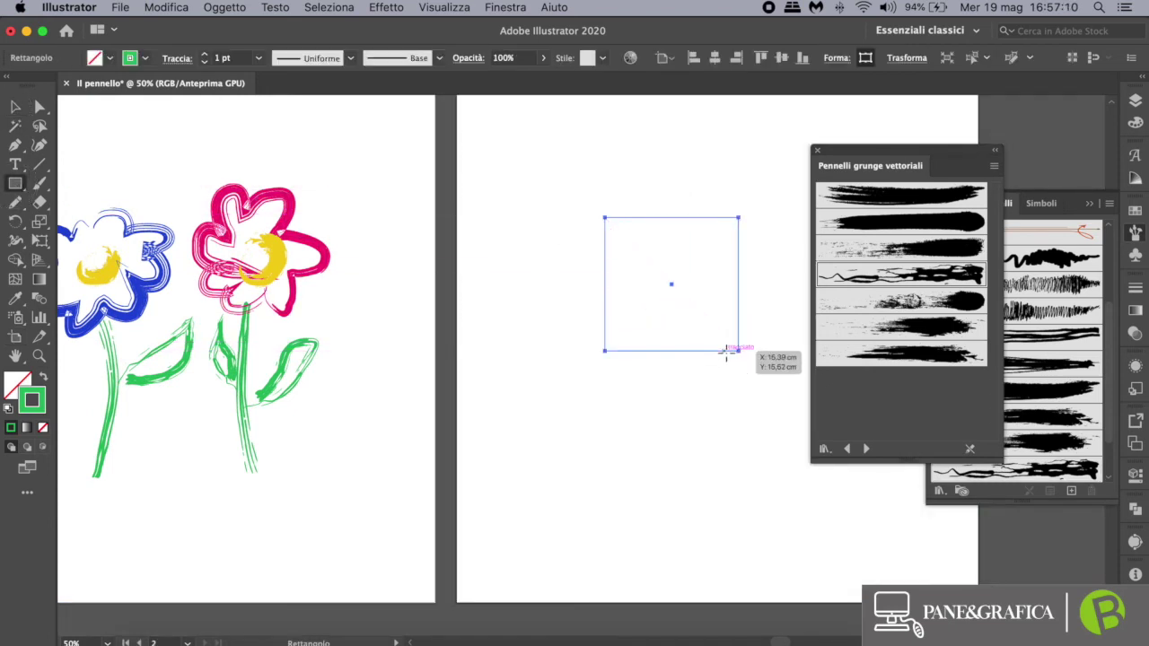
Give the square a 34 pt stroke and apply the first grunge brush
{"action": "left_click", "coordinate": [203, 54]}
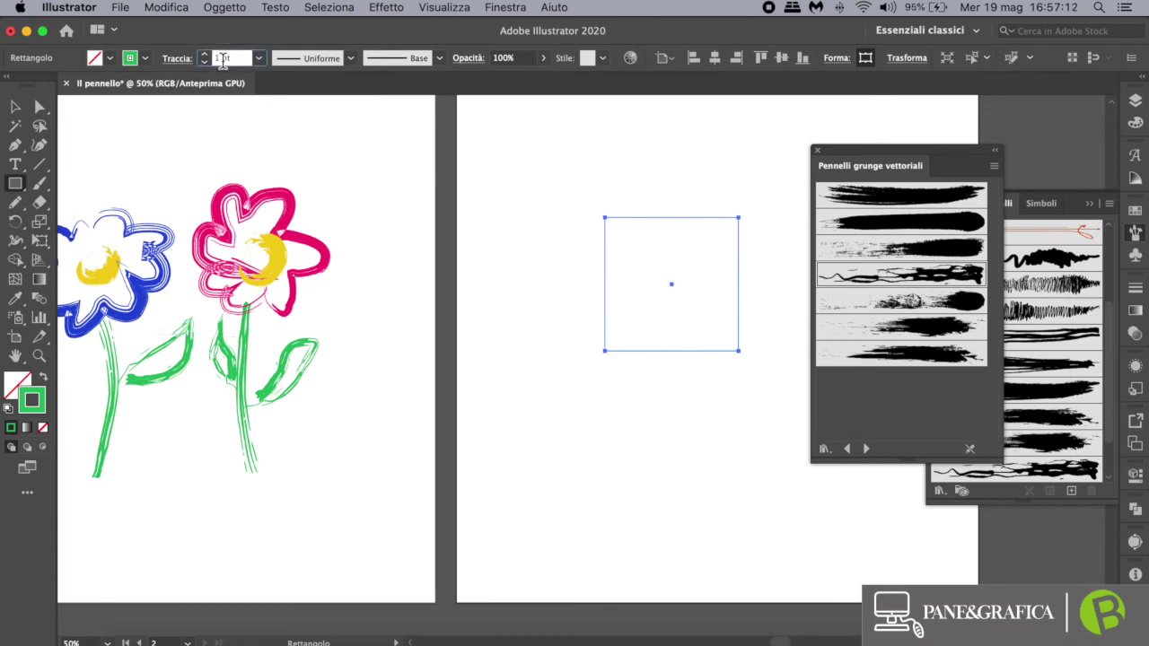
{"action": "left_click", "coordinate": [204, 53]}
{"action": "left_click", "coordinate": [204, 53]}
{"action": "left_click", "coordinate": [203, 54]}
{"action": "key", "text": "Up"}
{"action": "key", "text": "Up"}
{"action": "key", "text": "Up"}
{"action": "key", "text": "Up"}
{"action": "key", "text": "Up"}
{"action": "key", "text": "Up"}
{"action": "key", "text": "Up"}
{"action": "key", "text": "Up"}
{"action": "key", "text": "Up"}
{"action": "key", "text": "Up"}
{"action": "key", "text": "Up"}
{"action": "key", "text": "Up"}
{"action": "key", "text": "Up"}
{"action": "key", "text": "Up"}
{"action": "key", "text": "Up"}
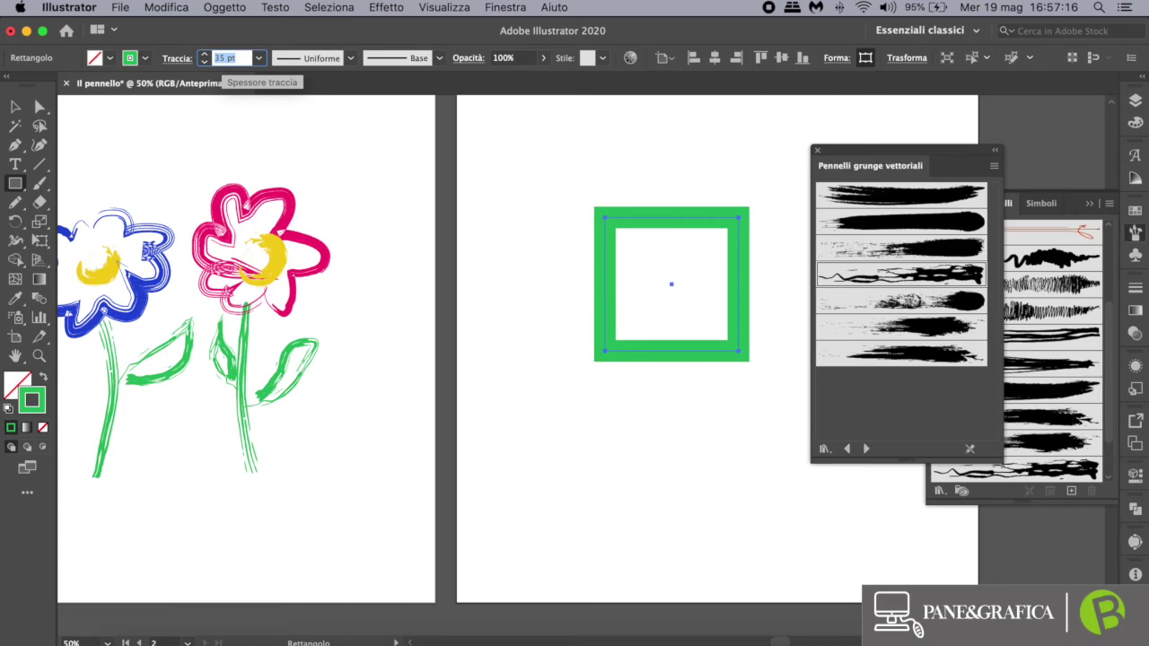
{"action": "key", "text": "Down"}
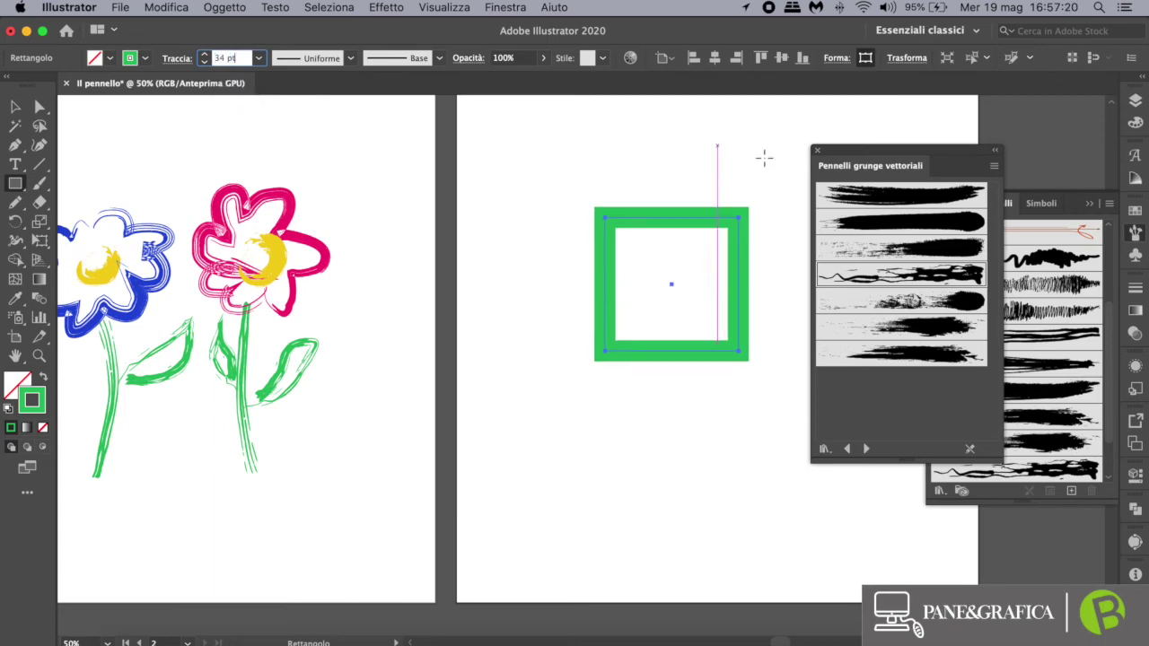
{"action": "left_click", "coordinate": [866, 197]}
Zoom out to both artboards and move the green square onto the flowers
{"action": "key", "text": "v"}
{"action": "left_click", "coordinate": [575, 171]}
{"action": "key", "text": "super+minus"}
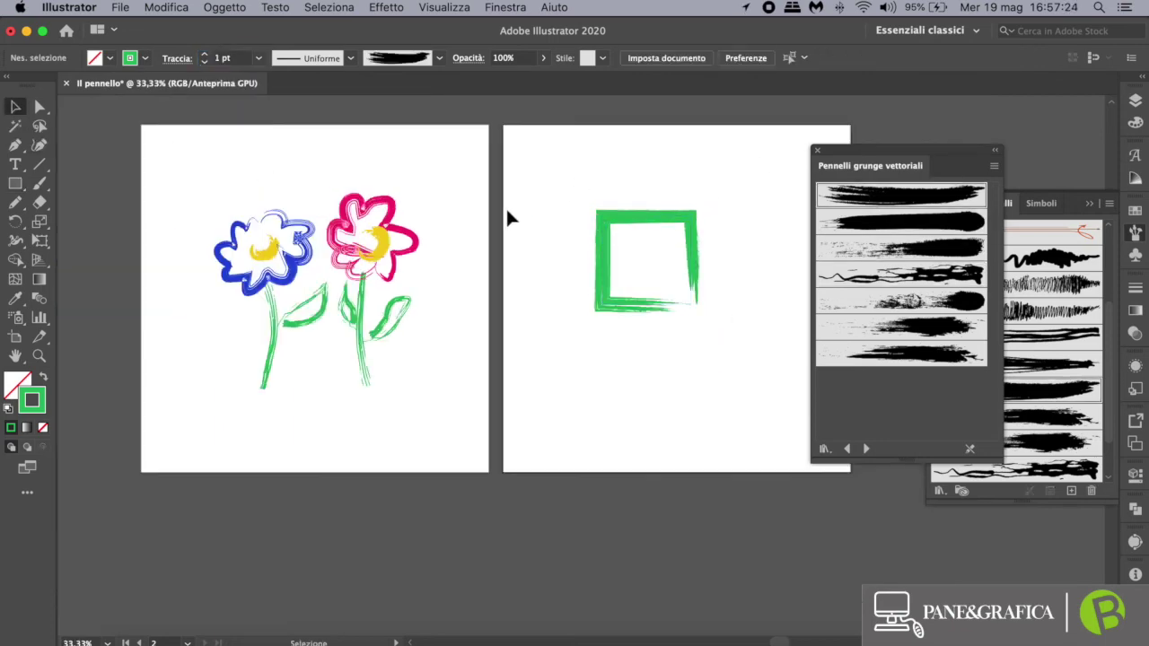
{"action": "left_click_drag", "start_coordinate": [600, 213], "coordinate": [263, 240]}
Enlarge the green square and scale up the flowers so the frame encloses them
{"action": "left_click_drag", "start_coordinate": [411, 236], "coordinate": [445, 163]}
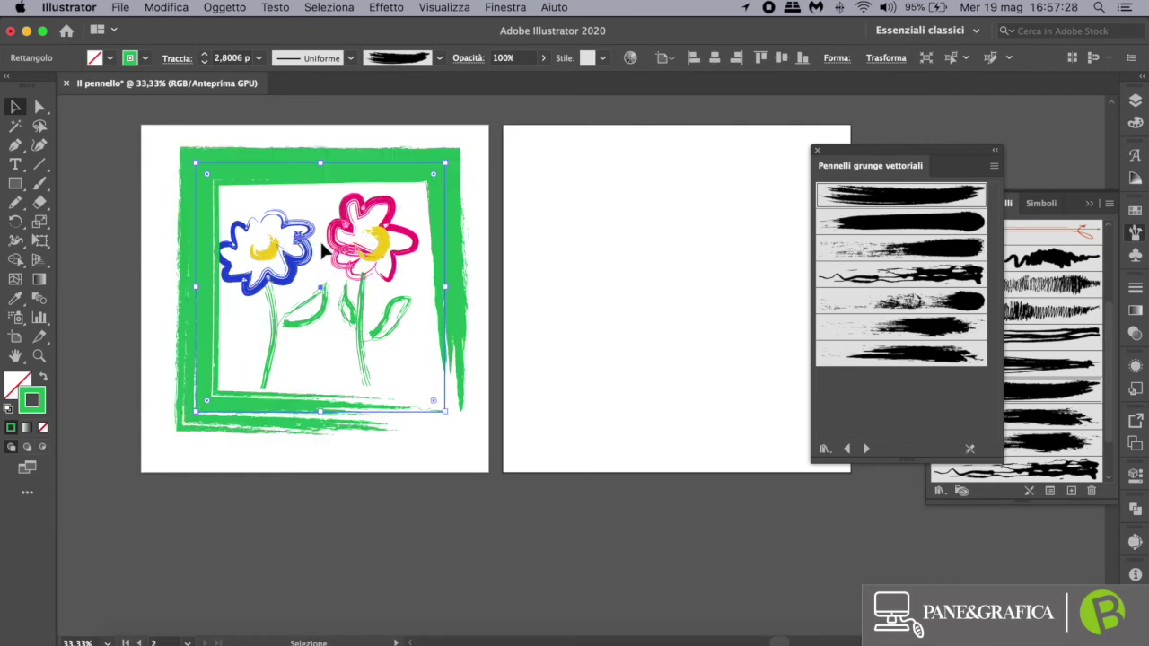
{"action": "left_click", "coordinate": [515, 351]}
{"action": "left_click_drag", "start_coordinate": [441, 215], "coordinate": [388, 230]}
{"action": "scroll", "coordinate": [492, 308], "scroll_direction": "left", "scroll_amount": 5}
{"action": "left_click", "coordinate": [558, 223]}
{"action": "left_click", "coordinate": [575, 143]}
{"action": "left_click_drag", "start_coordinate": [593, 134], "coordinate": [569, 172]}
Open the frame's art-brush options and narrow the brush to about 60% size
{"action": "key", "text": "super+plus"}
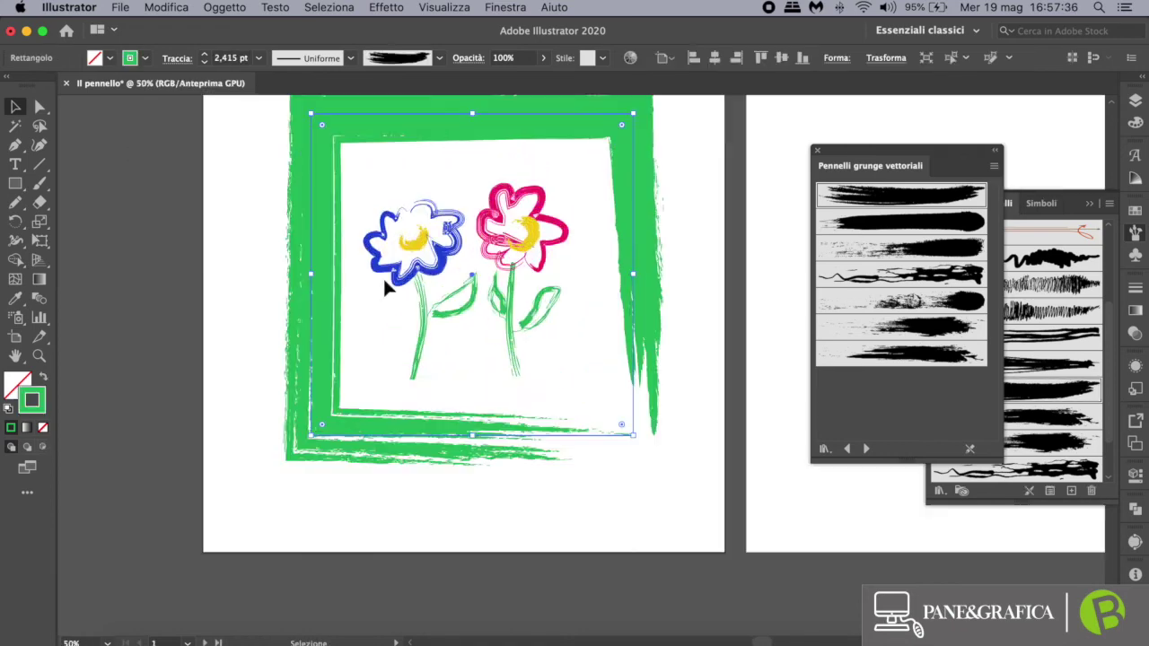
{"action": "key", "text": "super+plus"}
{"action": "key", "text": "super+minus"}
{"action": "left_click", "coordinate": [16, 337]}
{"action": "key", "text": "v"}
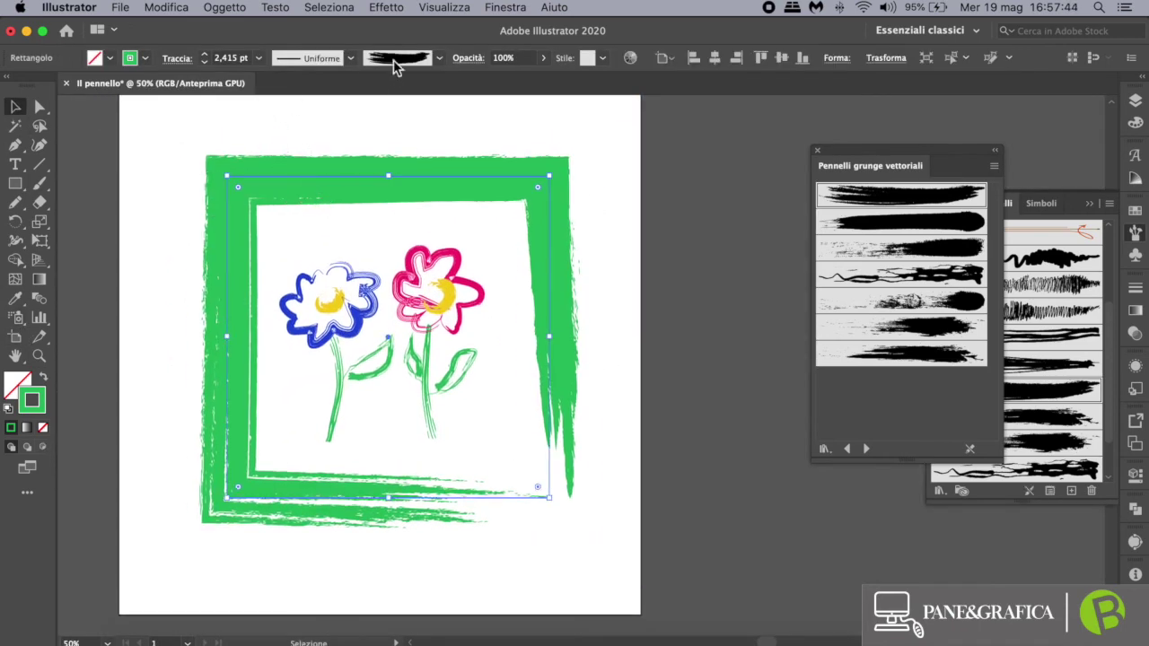
{"action": "left_click", "coordinate": [398, 64]}
{"action": "left_click", "coordinate": [378, 260]}
{"action": "left_click_drag", "start_coordinate": [745, 78], "coordinate": [733, 85]}
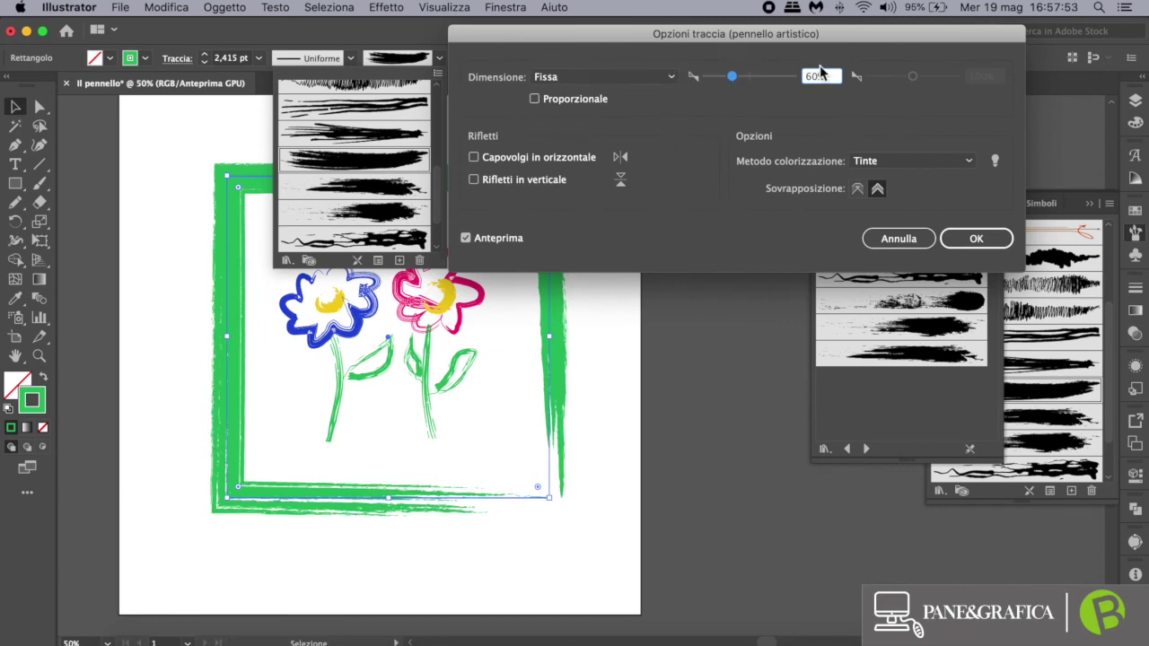
Confirm the 60% brush size and set the frame's stroke weight to 1 pt
{"action": "left_click", "coordinate": [956, 244]}
{"action": "left_click", "coordinate": [240, 63]}
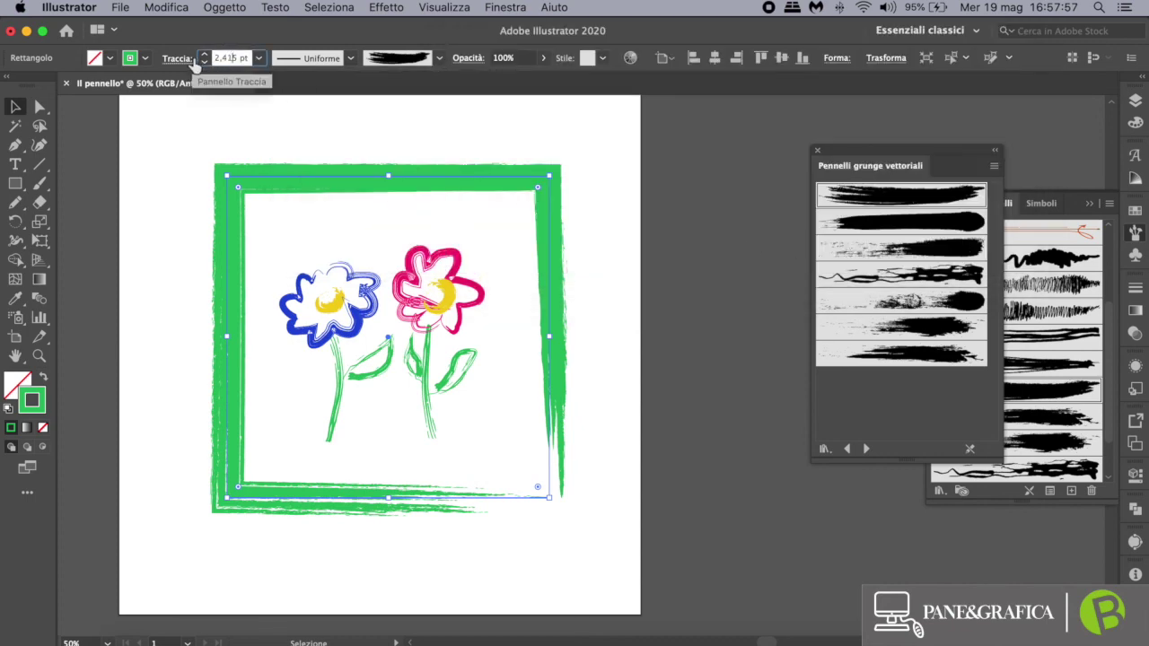
{"action": "left_click", "coordinate": [215, 58]}
{"action": "type", "text": "1"}
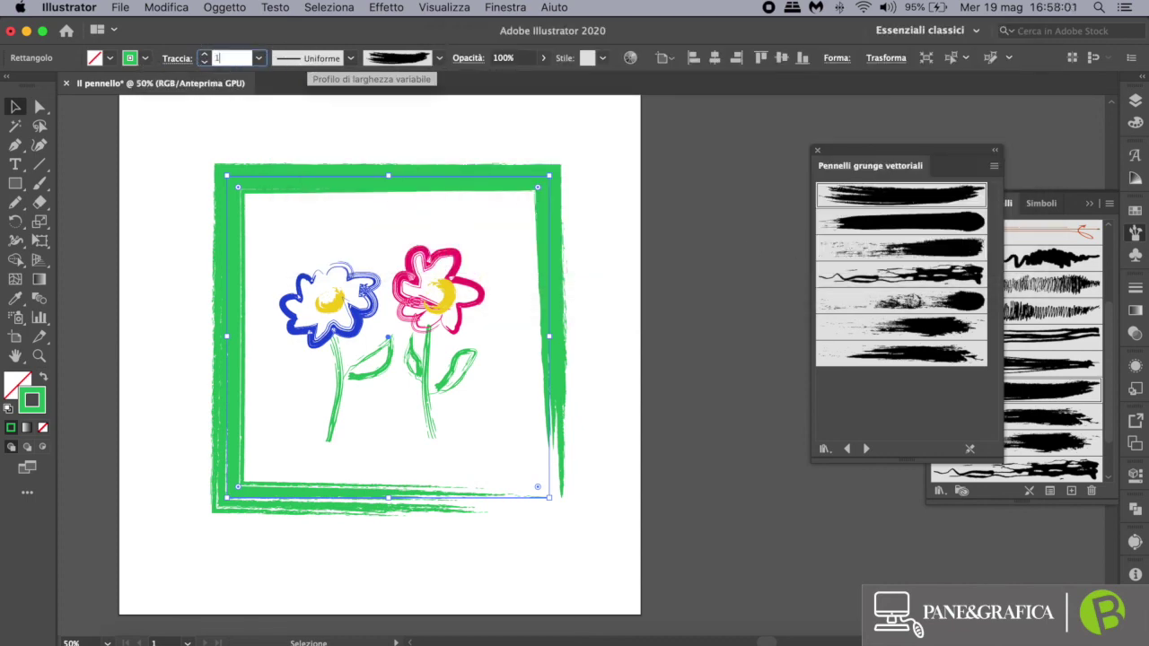
{"action": "key", "text": "Return"}
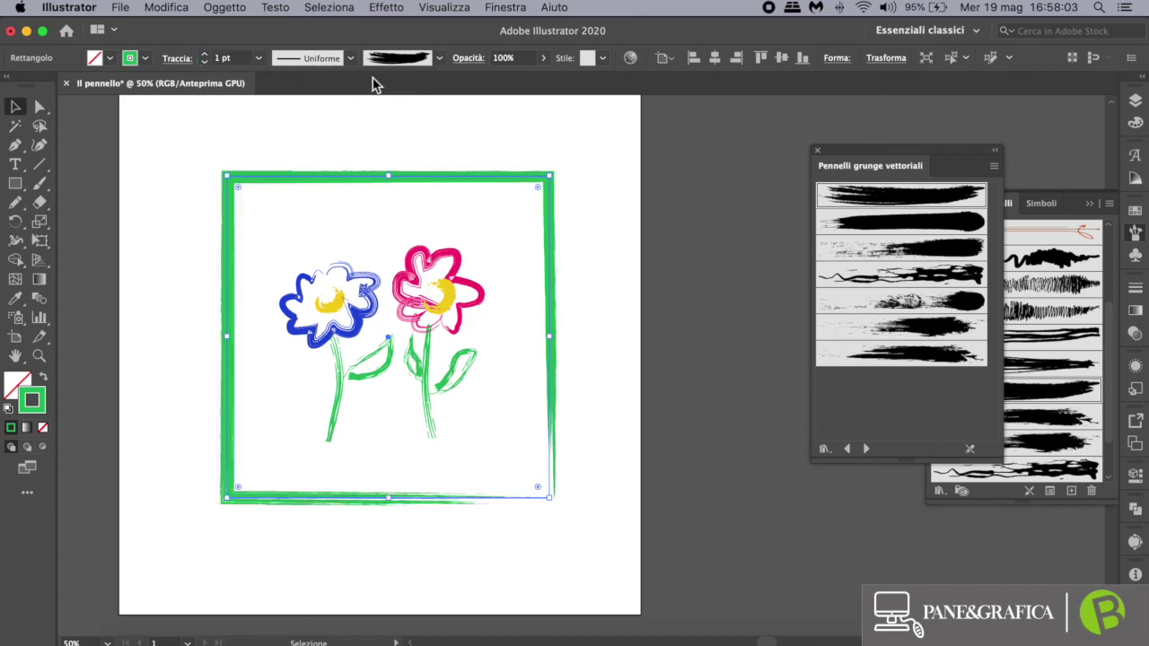
Widen the frame's grunge brush to a fixed 90% size, then deselect to view it
{"action": "left_click", "coordinate": [402, 61]}
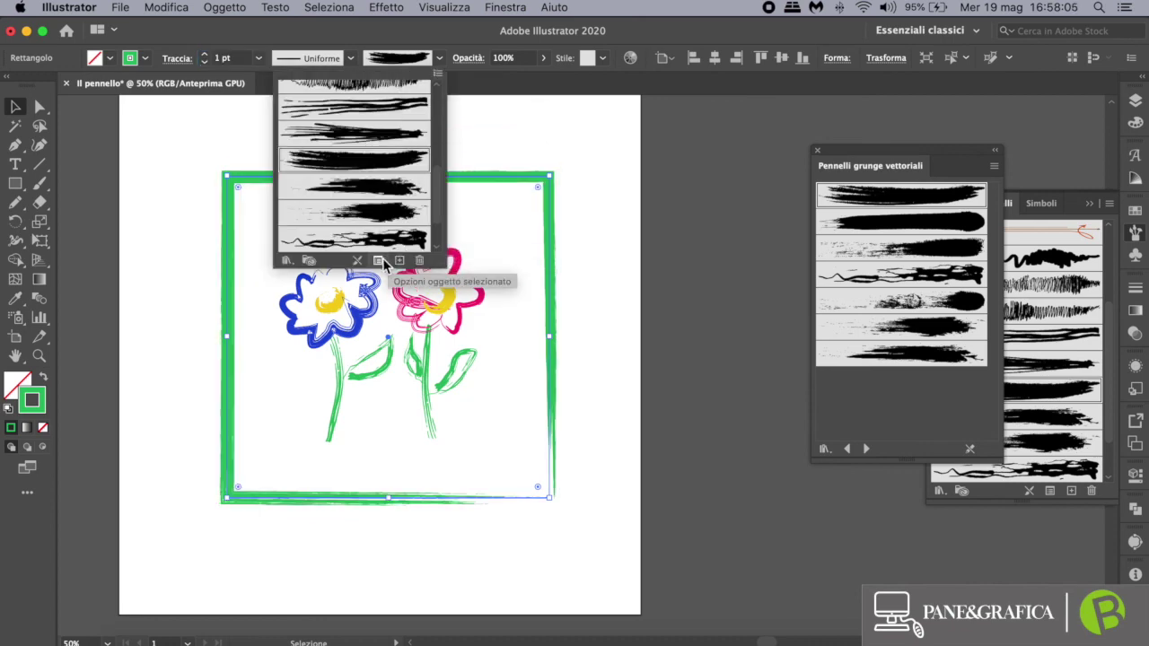
{"action": "left_click", "coordinate": [378, 260]}
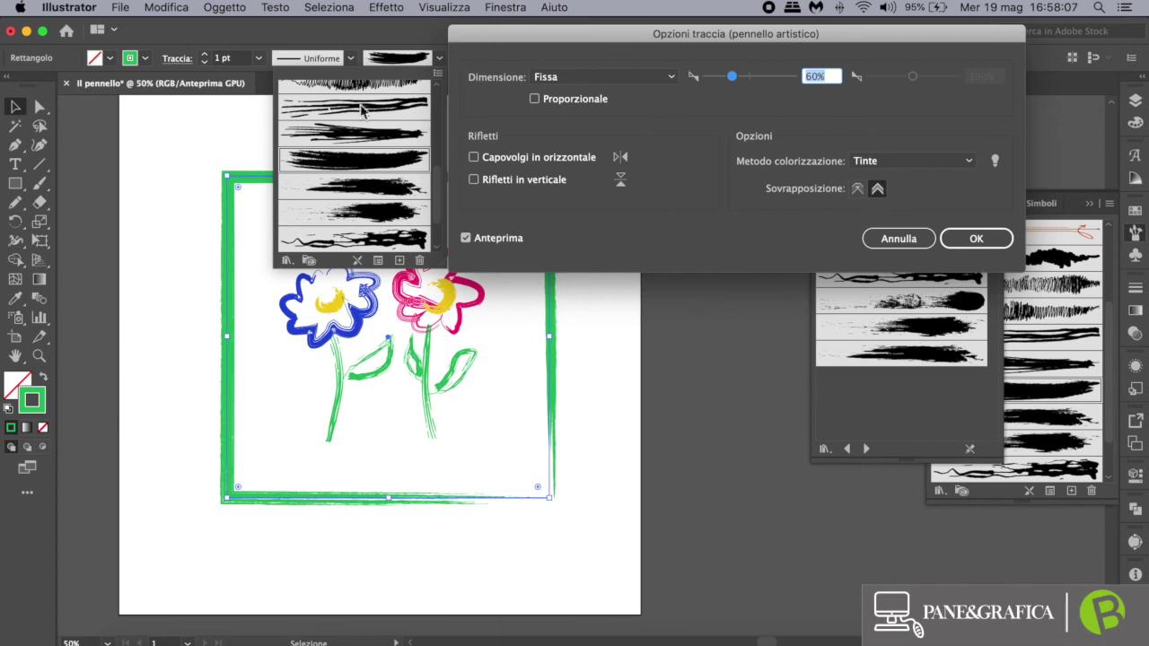
{"action": "left_click_drag", "start_coordinate": [732, 76], "coordinate": [743, 80]}
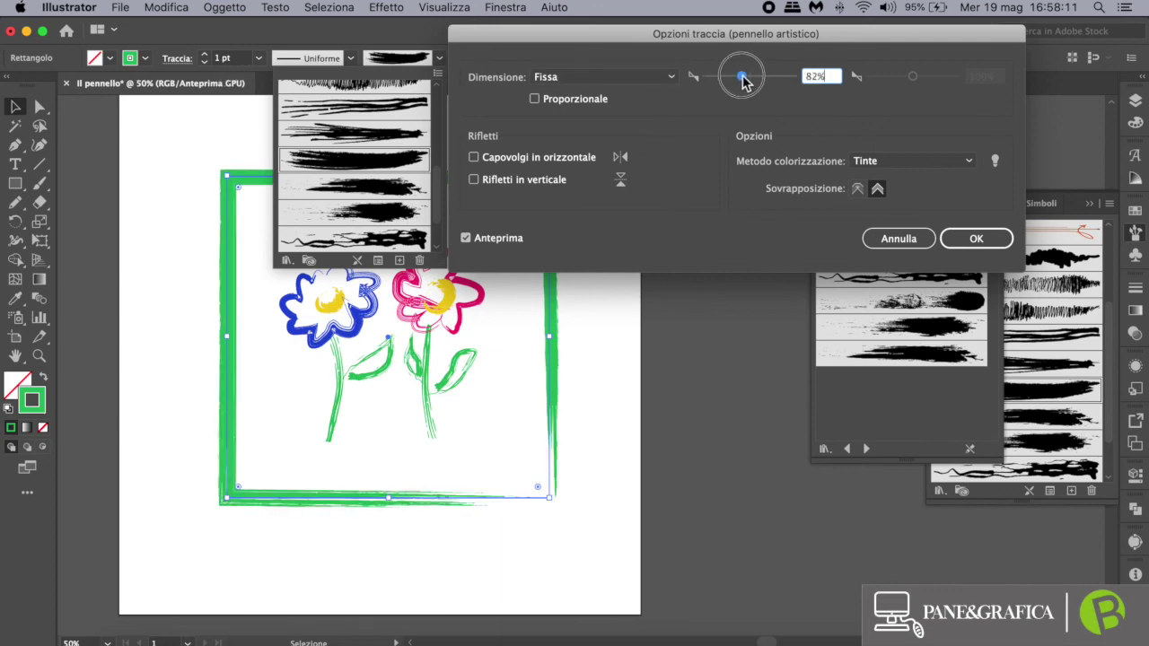
{"action": "left_click_drag", "start_coordinate": [747, 80], "coordinate": [748, 80]}
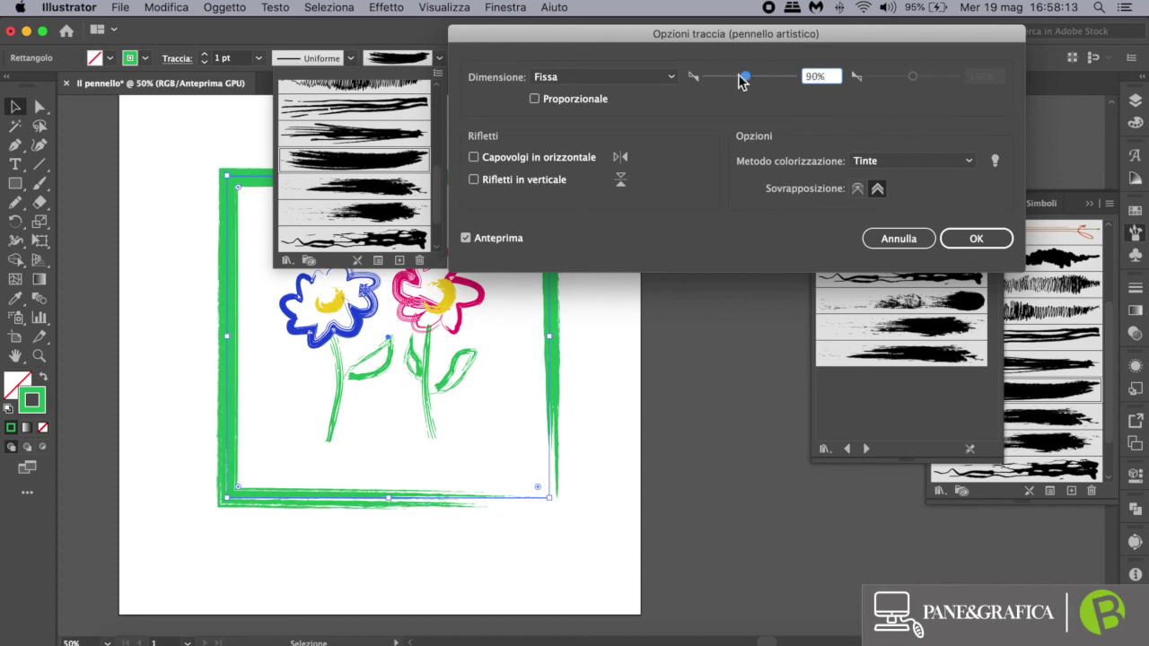
{"action": "left_click", "coordinate": [970, 244]}
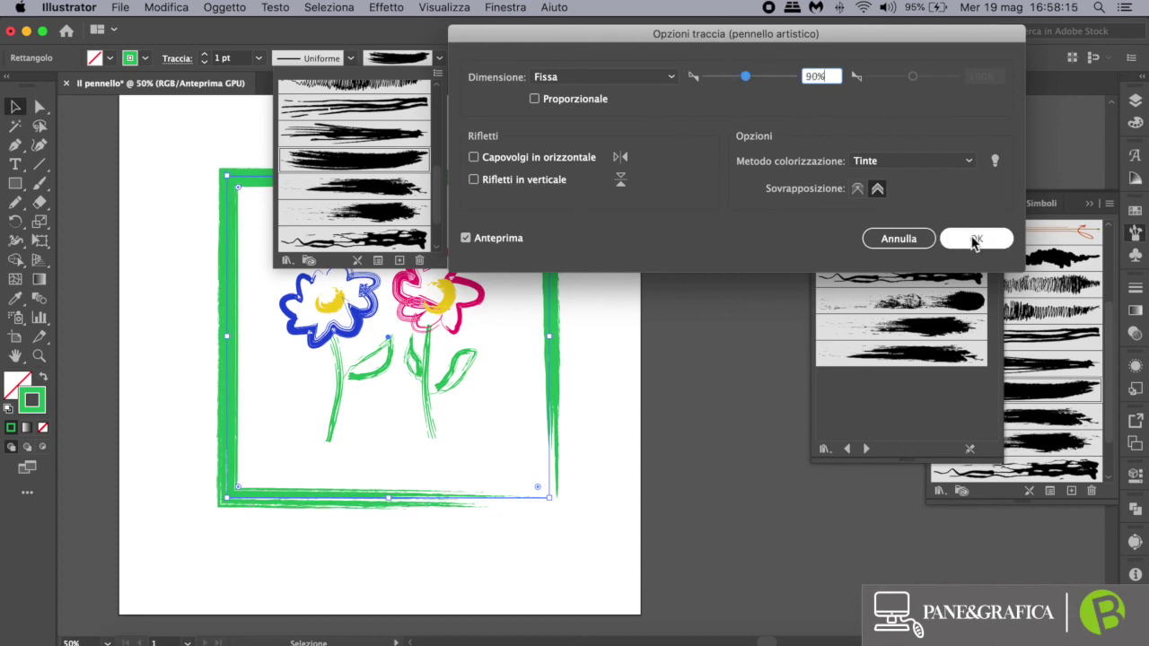
{"action": "left_click", "coordinate": [627, 169]}
{"action": "scroll", "coordinate": [682, 171], "scroll_direction": "up", "scroll_amount": 2}
{"action": "scroll", "coordinate": [683, 170], "scroll_direction": "left", "scroll_amount": 2}
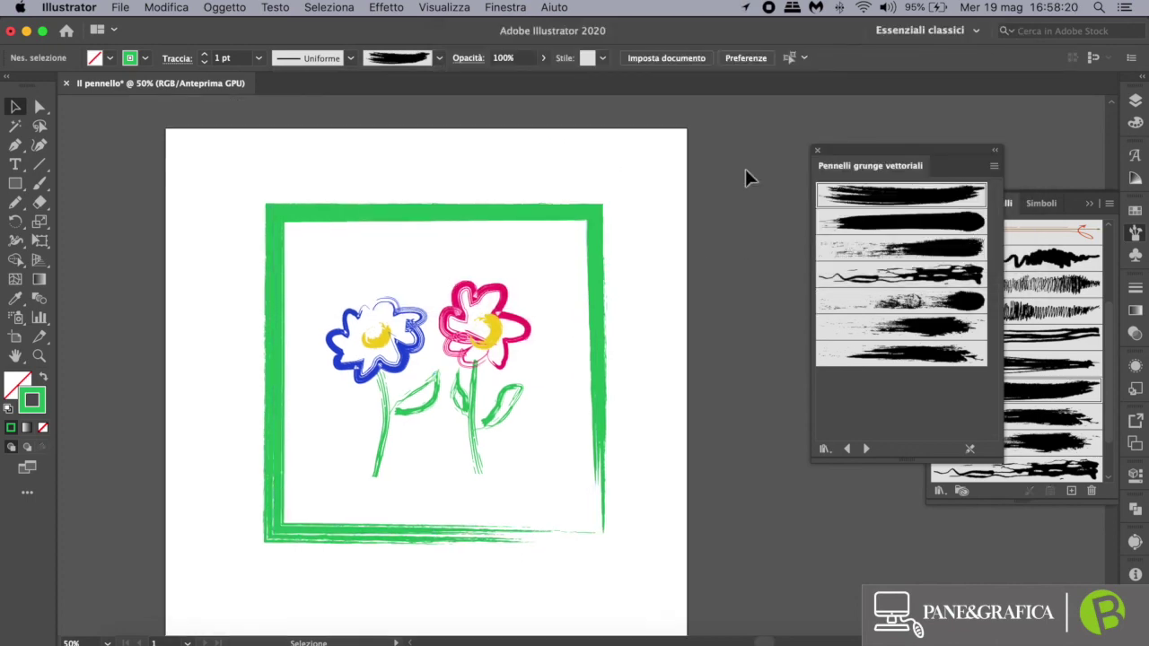